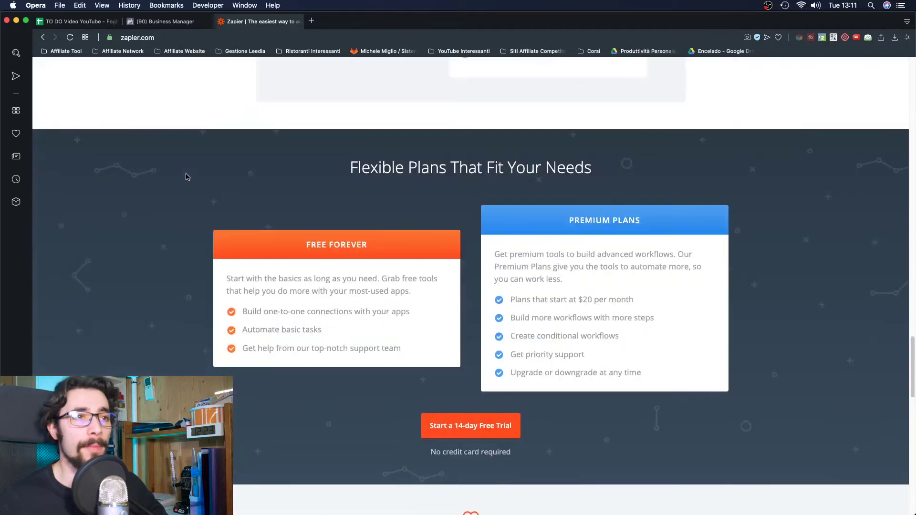
# - Scroll to the Zapier page footer and open the Pricing link
pyautogui.scroll(-3, 186, 177)
pyautogui.scroll(3, 186, 177)
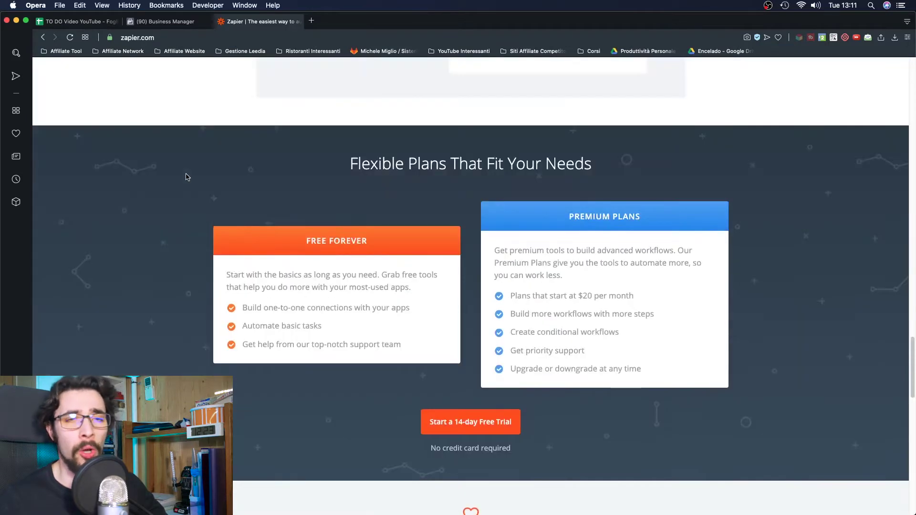
pyautogui.scroll(-13, 188, 177)
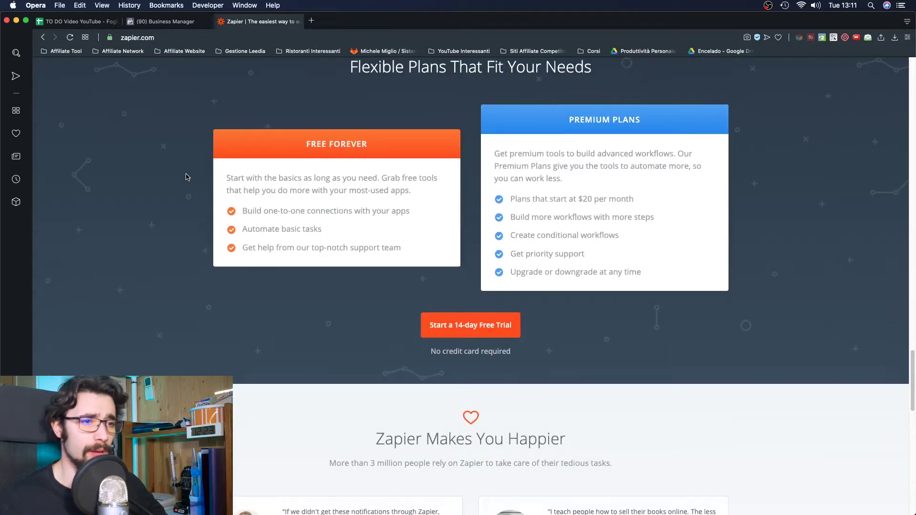
pyautogui.scroll(-6, 487, 349)
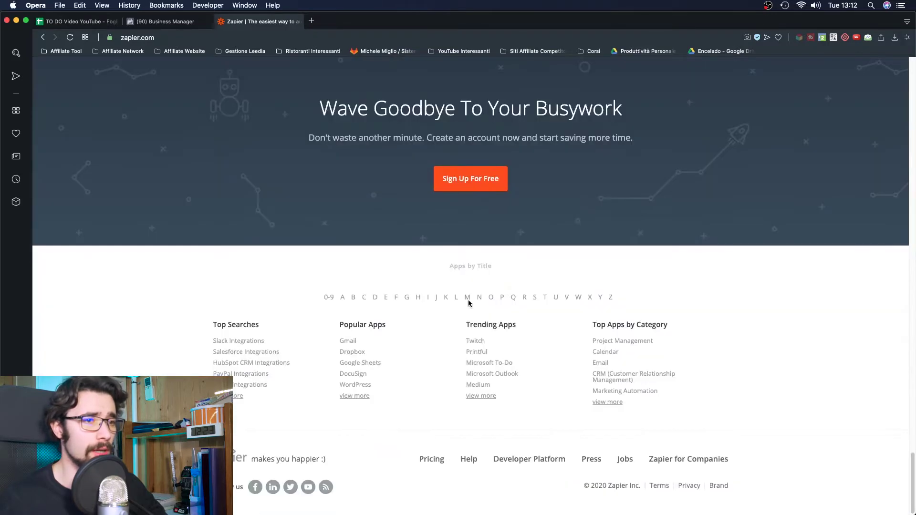
pyautogui.click(433, 459)
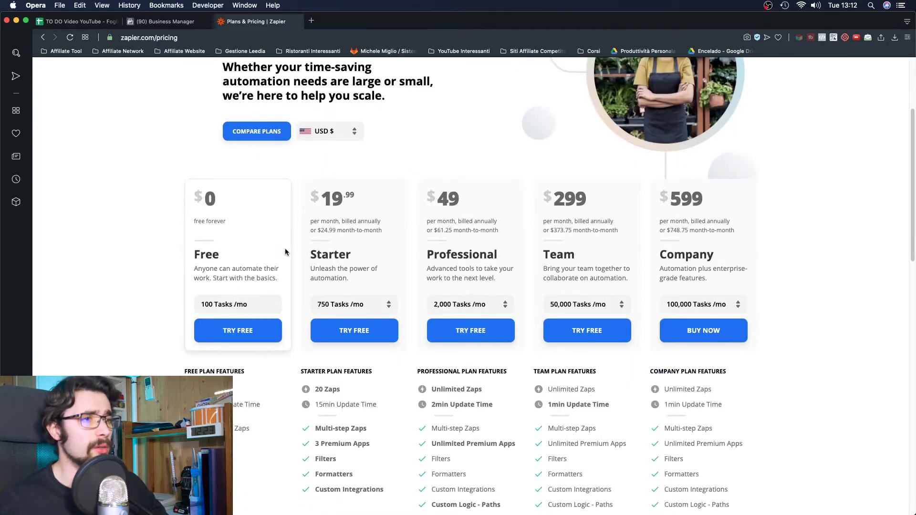
# - Review the Free, Starter $19.99, Professional $49, Team $299 and Company $599 plans
pyautogui.scroll(-1, 287, 250)
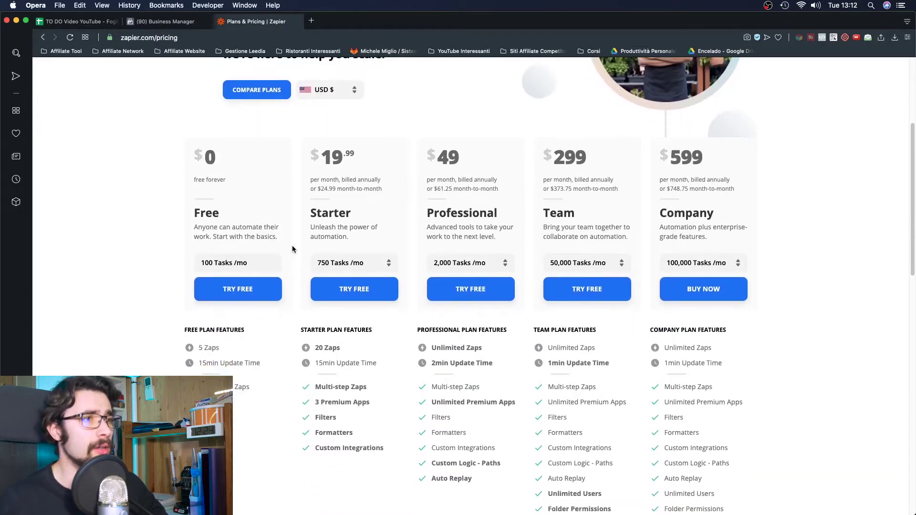
pyautogui.scroll(-1, 292, 249)
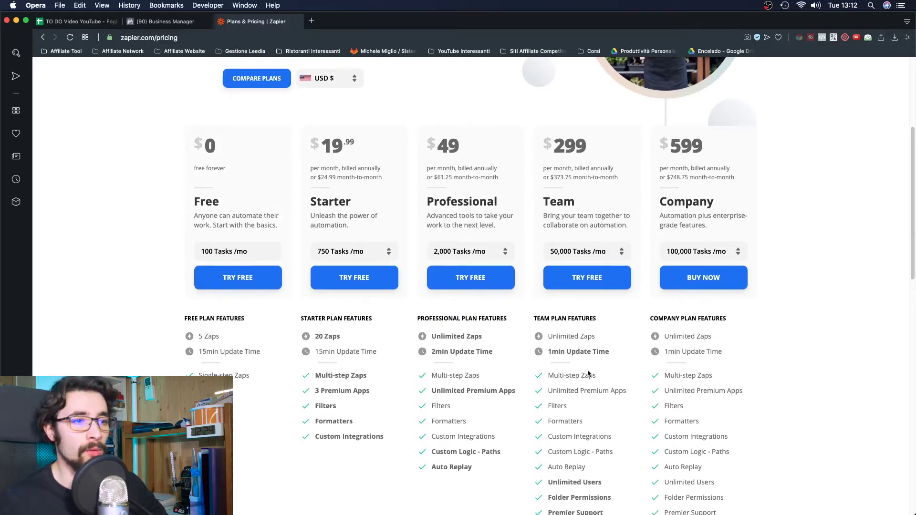
pyautogui.scroll(-1, 405, 352)
pyautogui.scroll(-5, 405, 356)
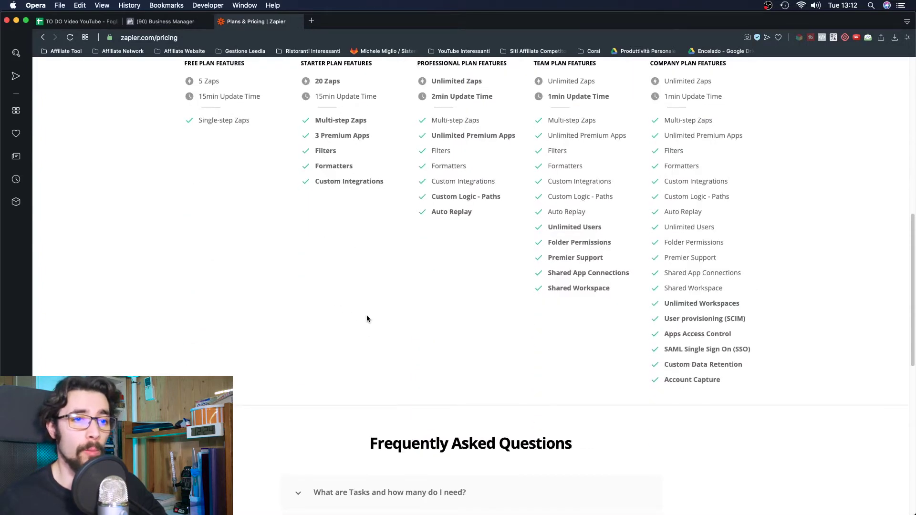
pyautogui.scroll(-4, 367, 314)
pyautogui.scroll(13, 366, 315)
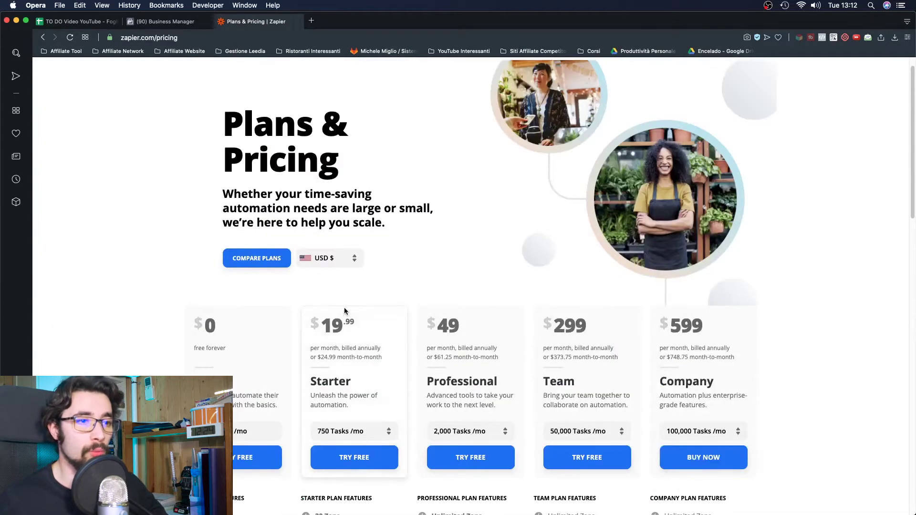
pyautogui.scroll(-2, 343, 305)
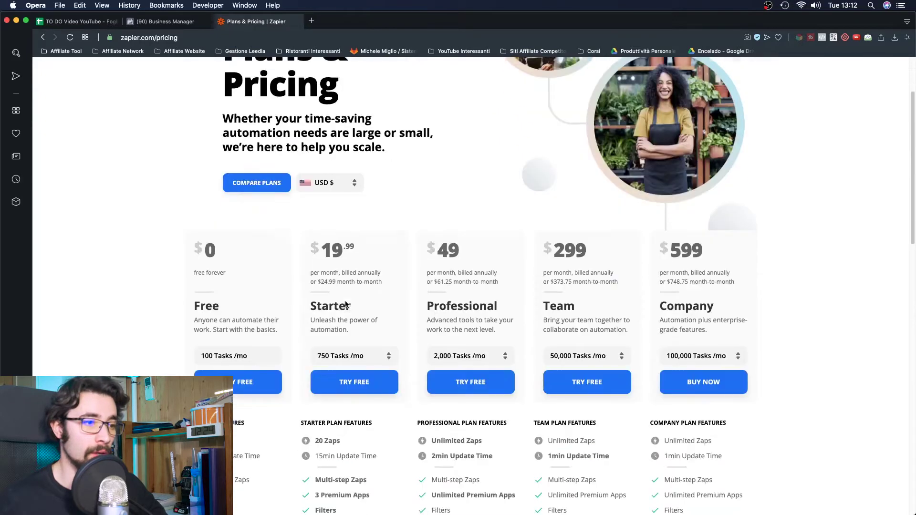
pyautogui.scroll(3, 387, 295)
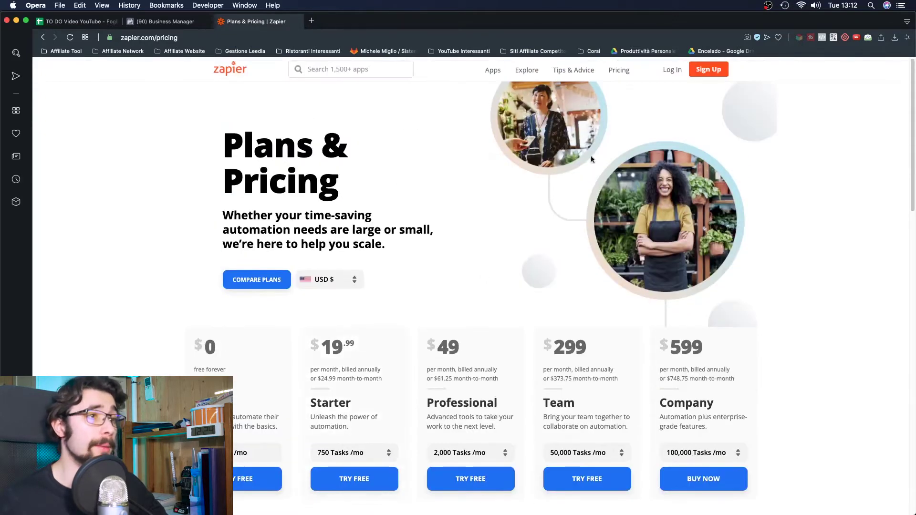
# - Log in to Zapier with the first Google account and page through the recommended Zaps
pyautogui.click(672, 69)
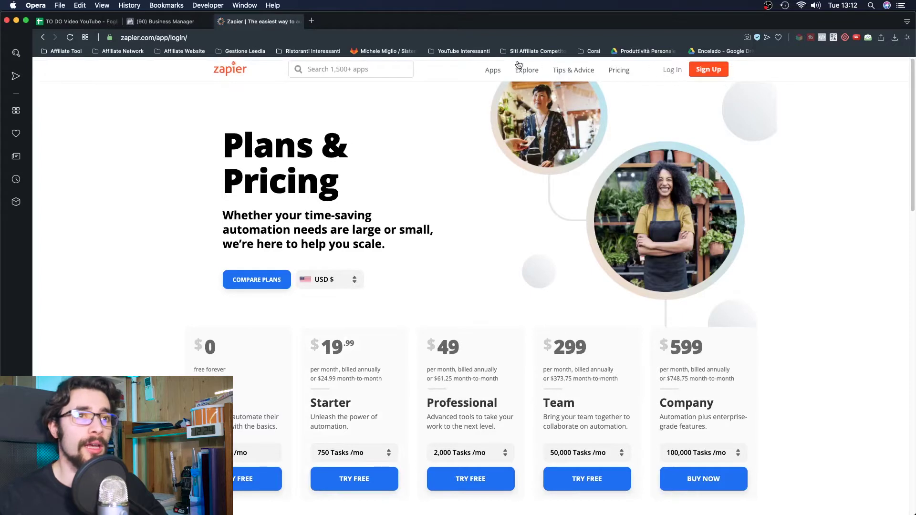
pyautogui.click(623, 156)
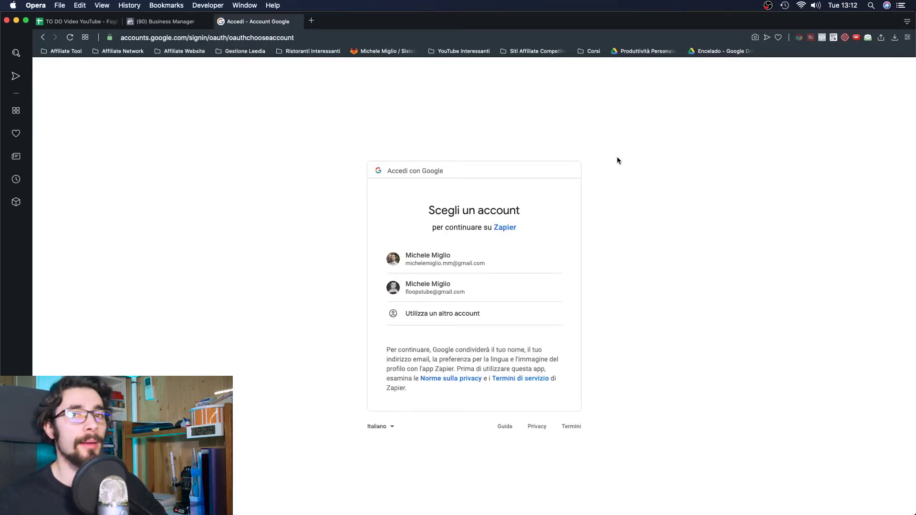
pyautogui.click(413, 261)
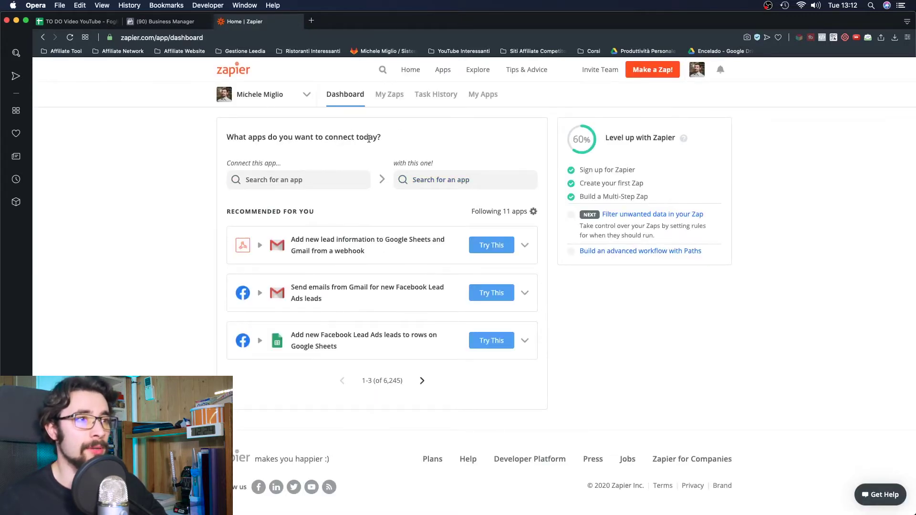
pyautogui.click(422, 382)
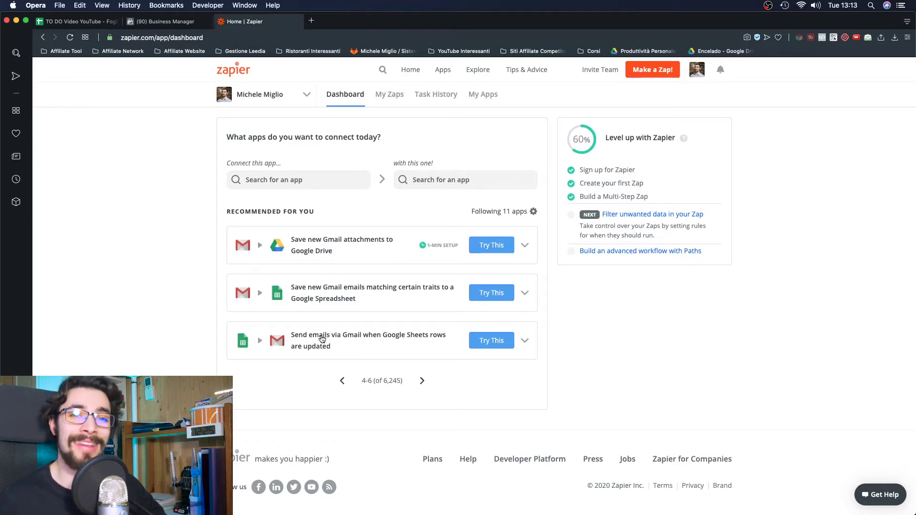
# - Page through recommended Zaps up to 13-15, then view connected accounts in My Apps
pyautogui.click(423, 380)
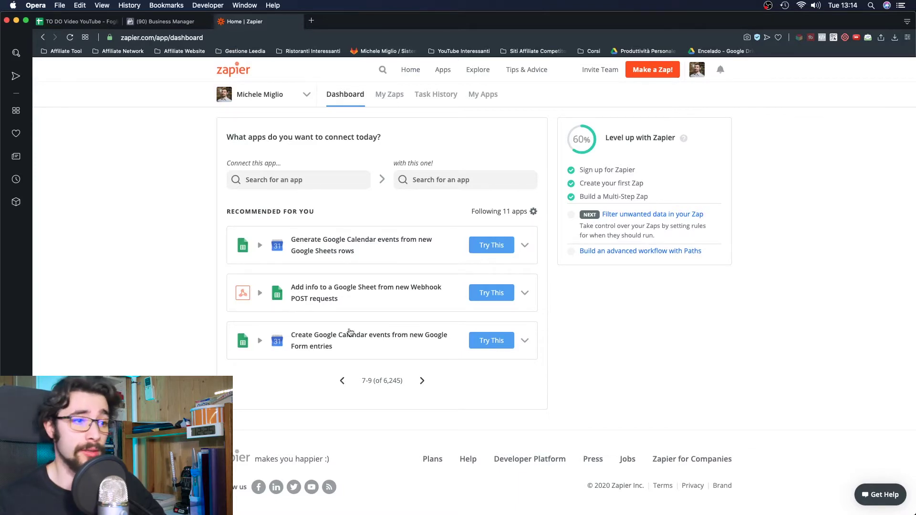
pyautogui.click(421, 382)
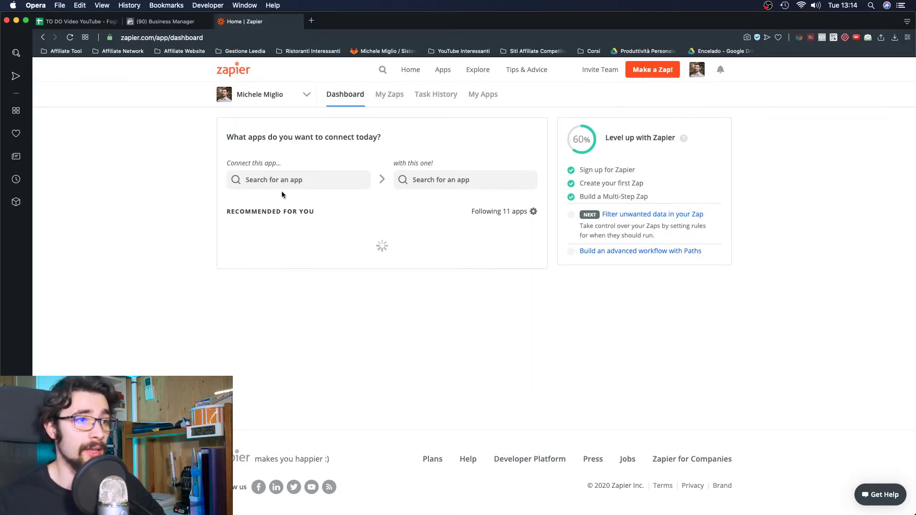
pyautogui.click(421, 381)
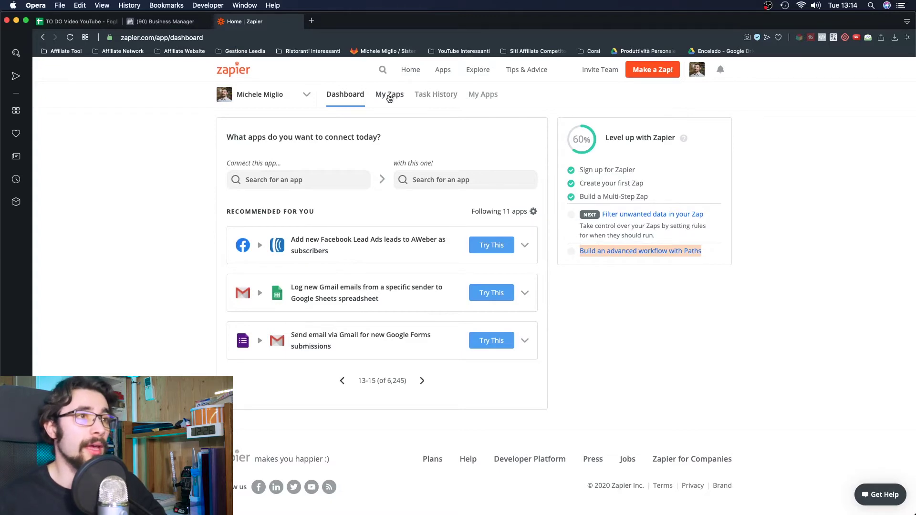
pyautogui.click(484, 95)
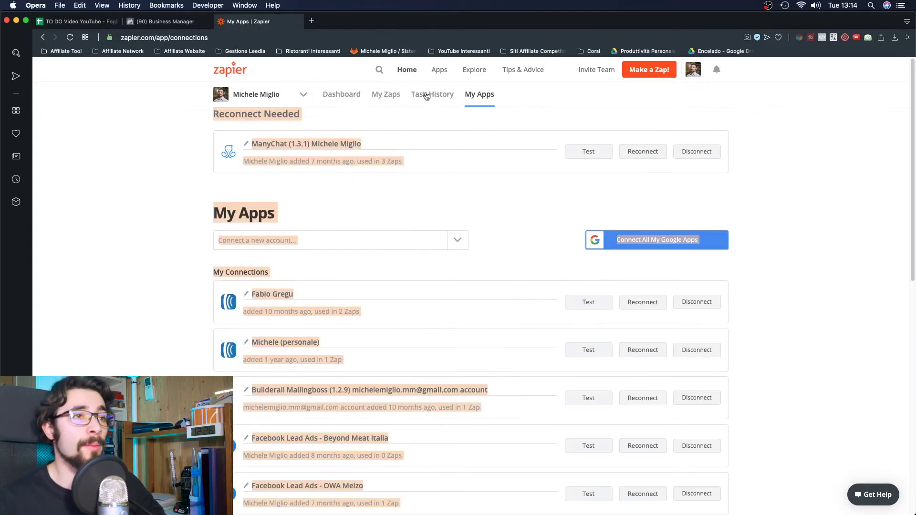
# - Browse the full Apps directory and open the YouTube integrations page
pyautogui.scroll(-10, 154, 177)
pyautogui.scroll(10, 154, 178)
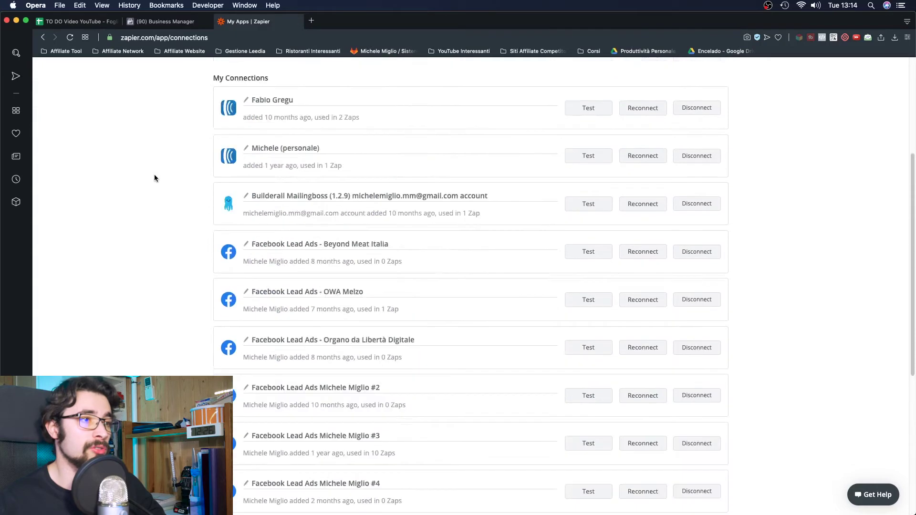
pyautogui.click(440, 69)
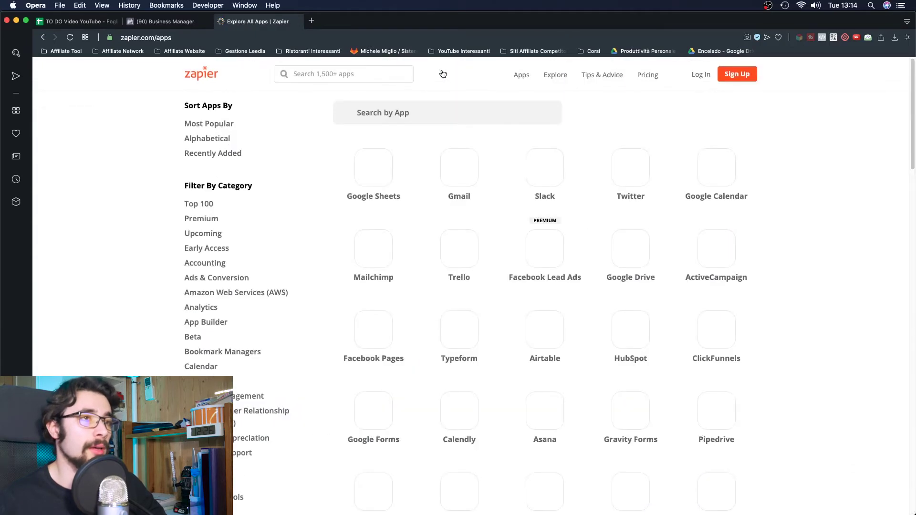
pyautogui.scroll(-15, 124, 158)
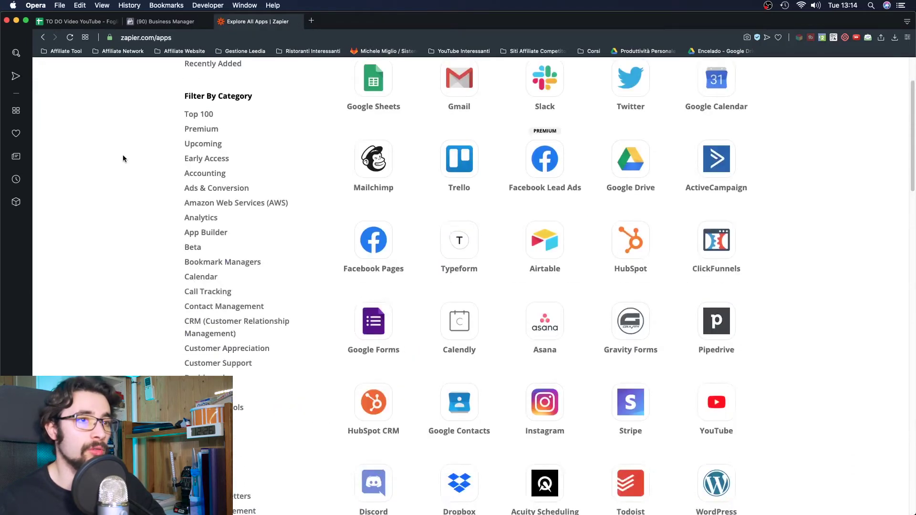
pyautogui.scroll(-5, 123, 159)
pyautogui.scroll(20, 123, 159)
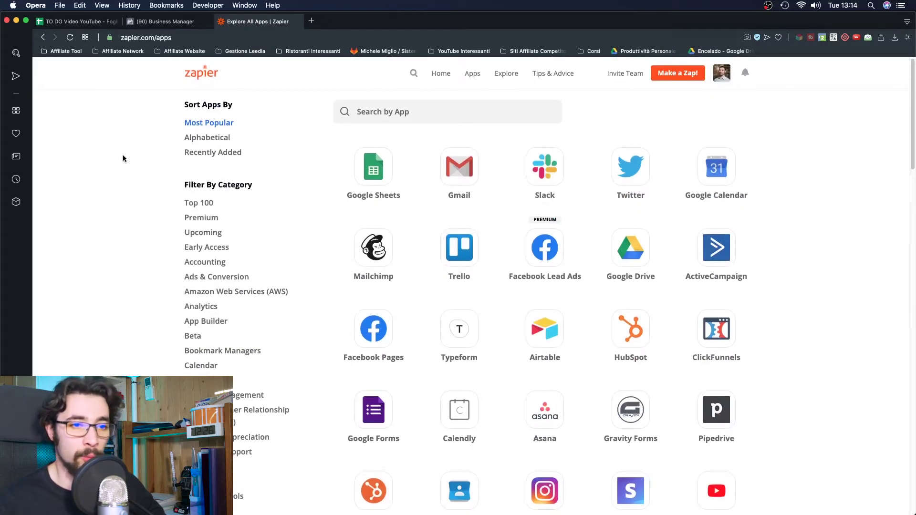
pyautogui.scroll(-3, 123, 159)
pyautogui.scroll(-6, 122, 159)
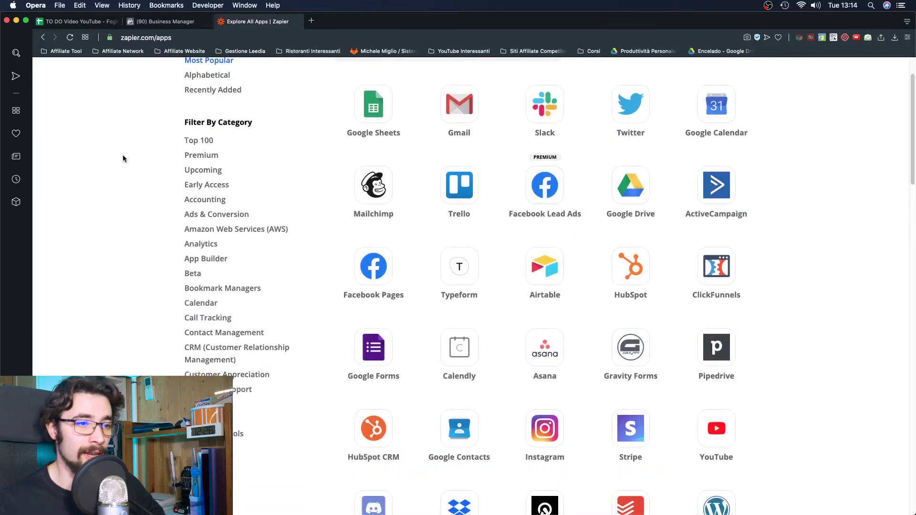
pyautogui.scroll(-3, 123, 158)
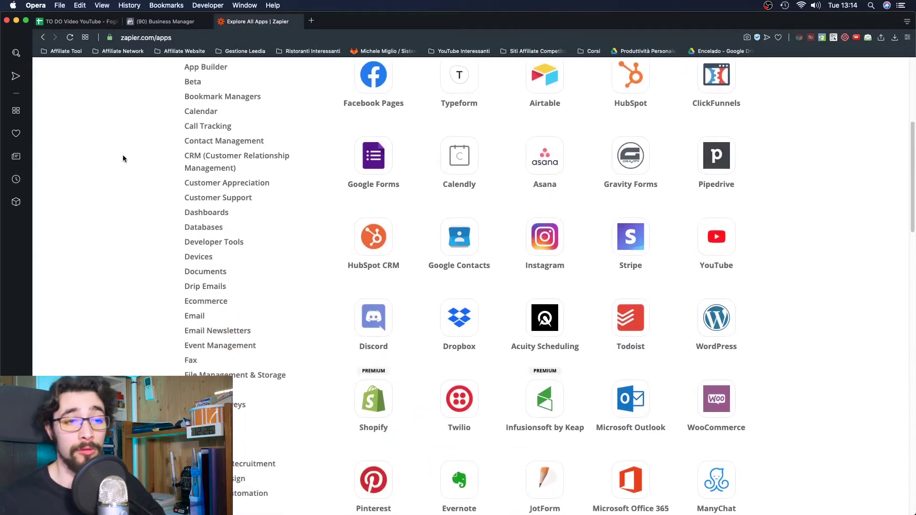
pyautogui.click(711, 237)
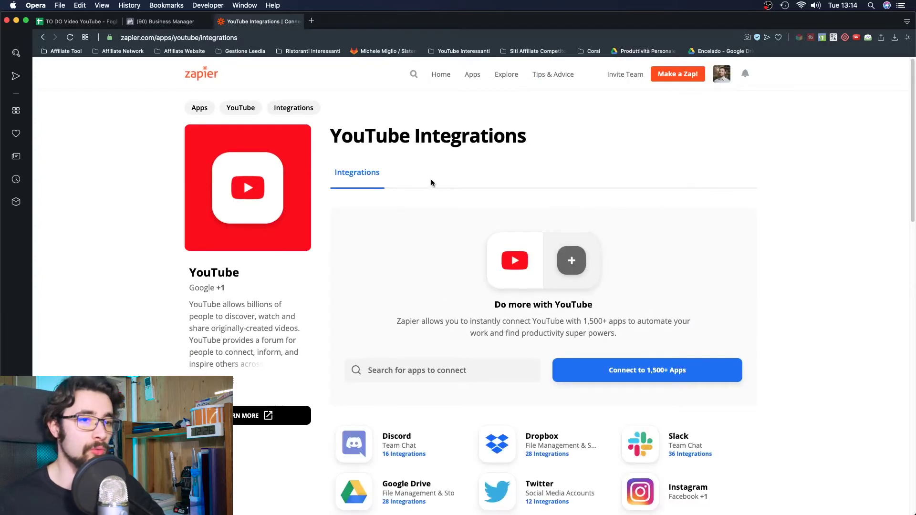
pyautogui.scroll(-4, 431, 183)
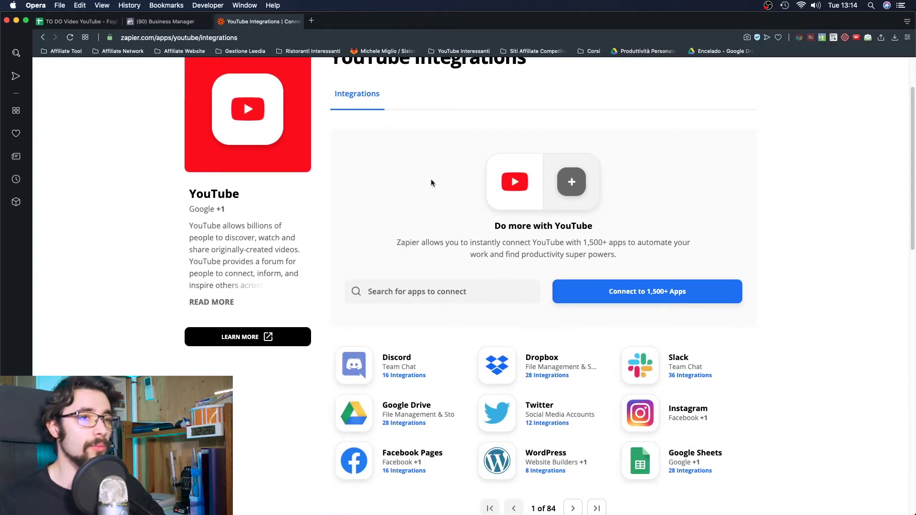
pyautogui.scroll(4, 642, 281)
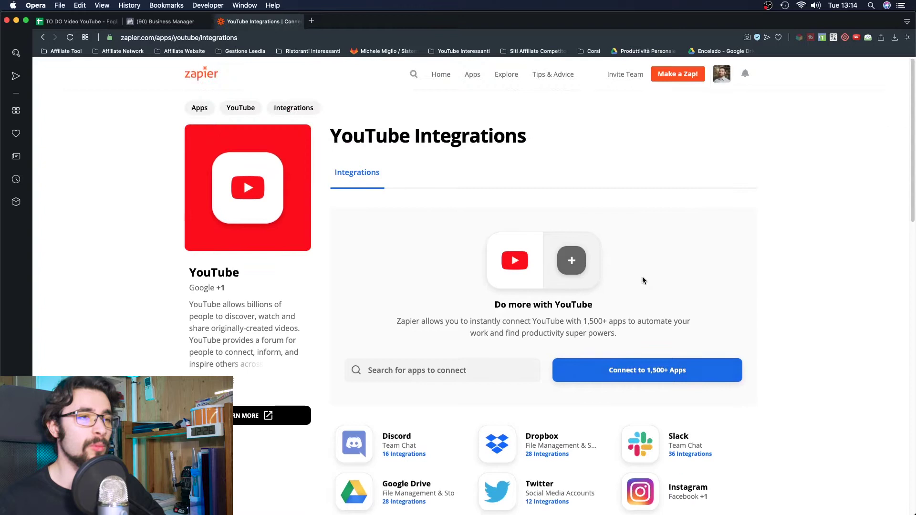
# - Start a new Zap with YouTube as the trigger app and New Video in Playlist as the event
pyautogui.click(681, 81)
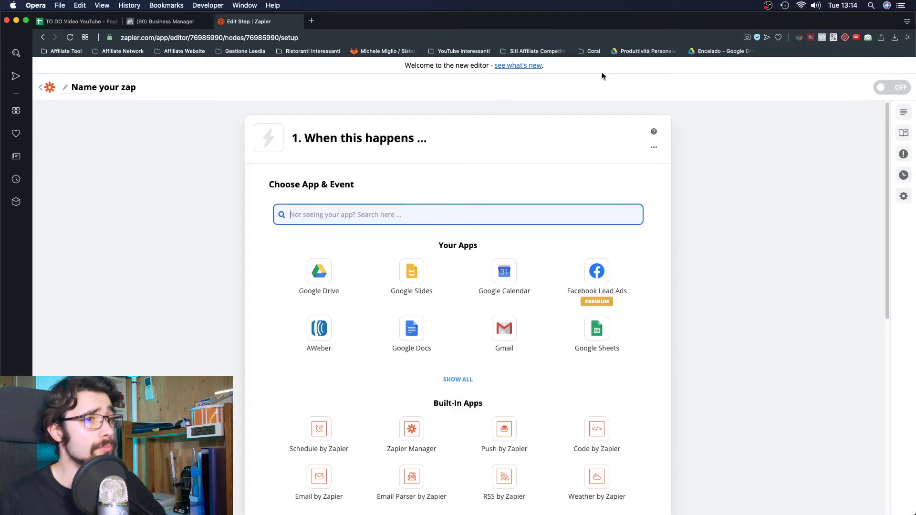
pyautogui.write('youtub')
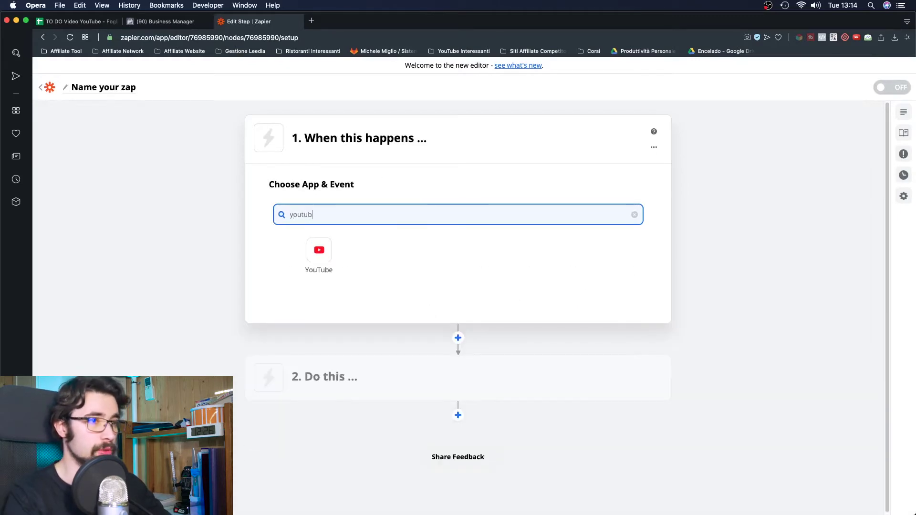
pyautogui.click(318, 251)
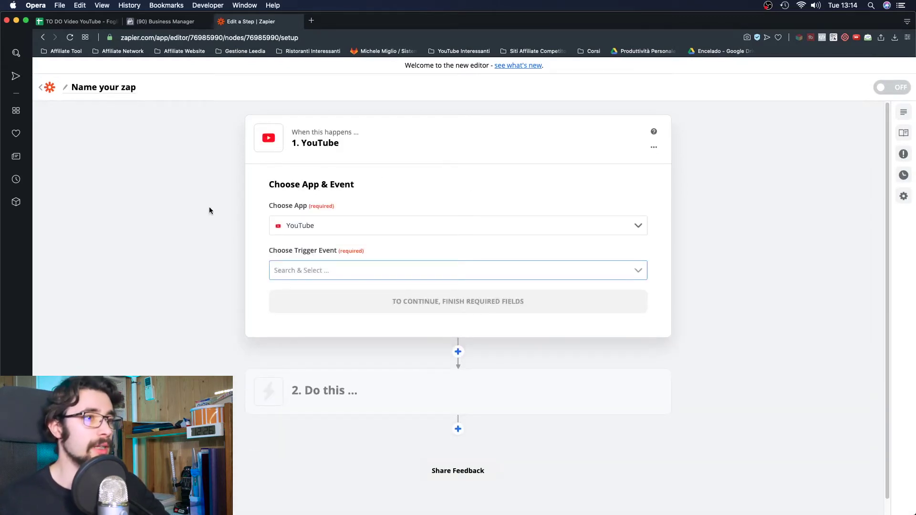
pyautogui.click(349, 275)
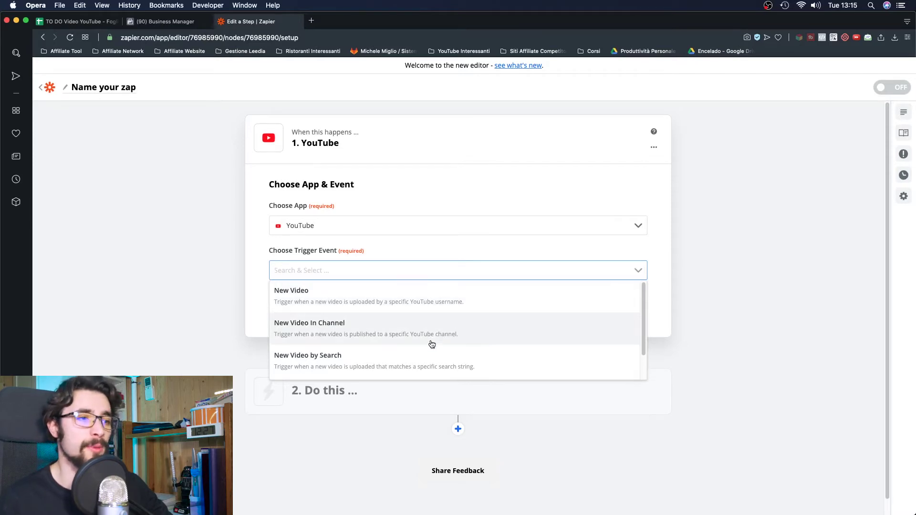
pyautogui.scroll(-1, 429, 334)
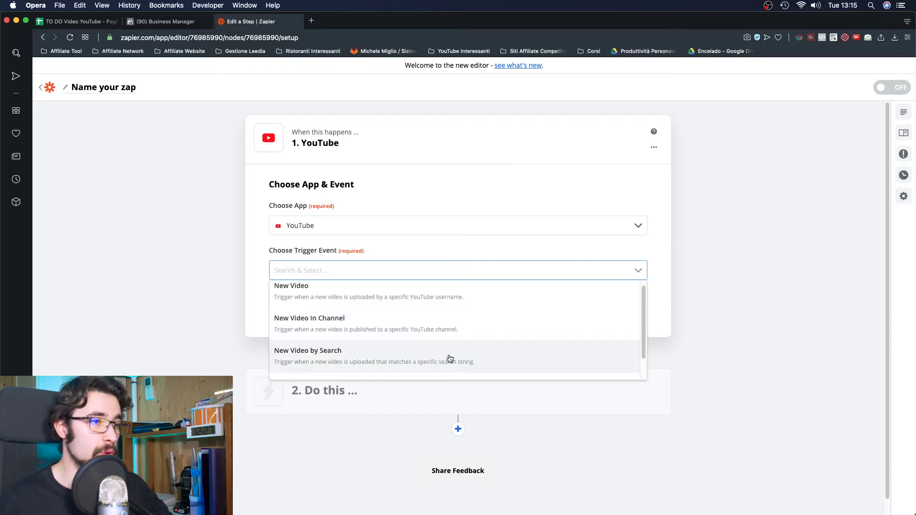
pyautogui.scroll(-1, 429, 358)
pyautogui.scroll(-1, 475, 344)
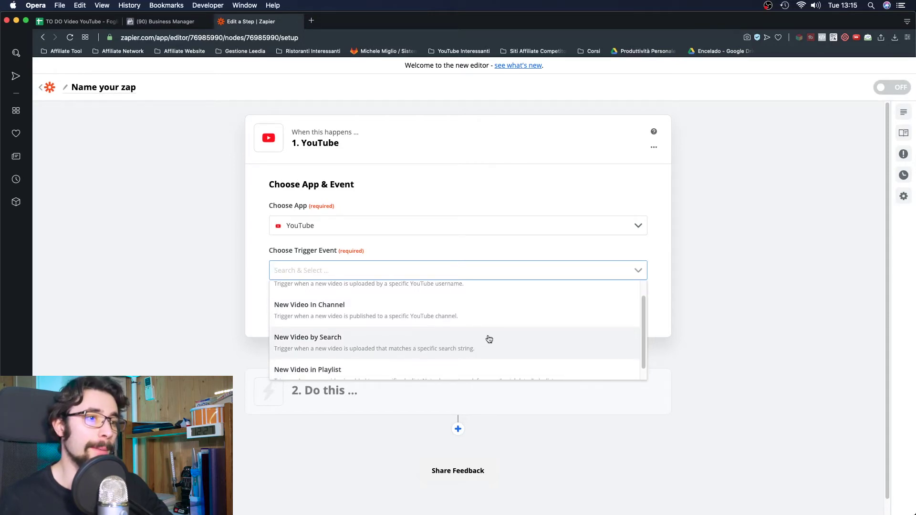
pyautogui.scroll(-1, 489, 339)
pyautogui.scroll(-1, 487, 337)
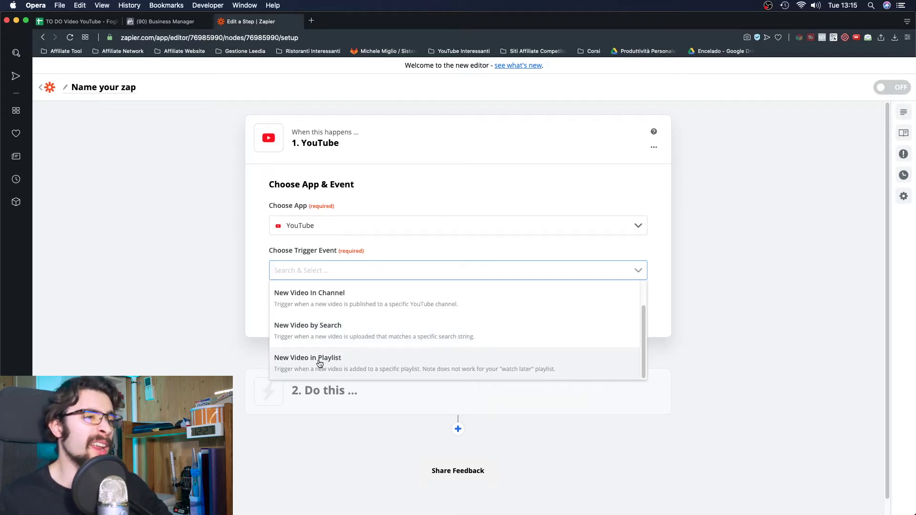
pyautogui.click(318, 364)
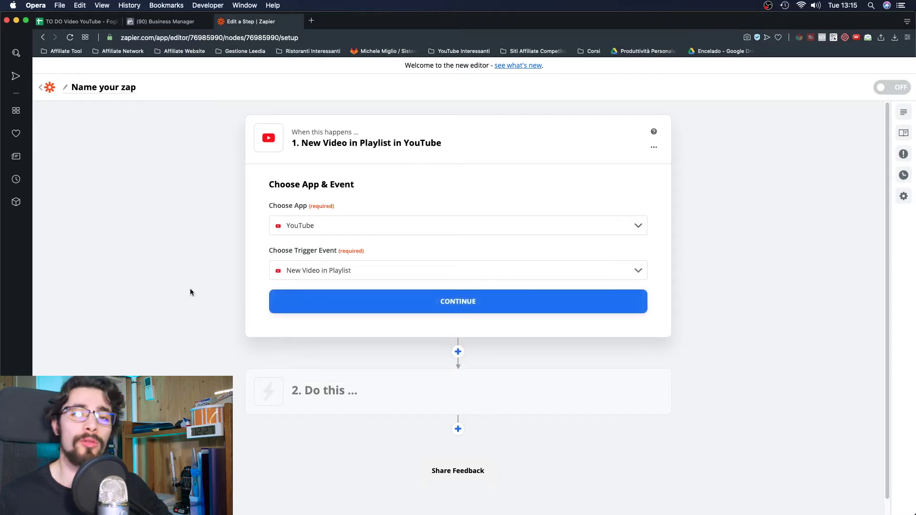
pyautogui.click(372, 304)
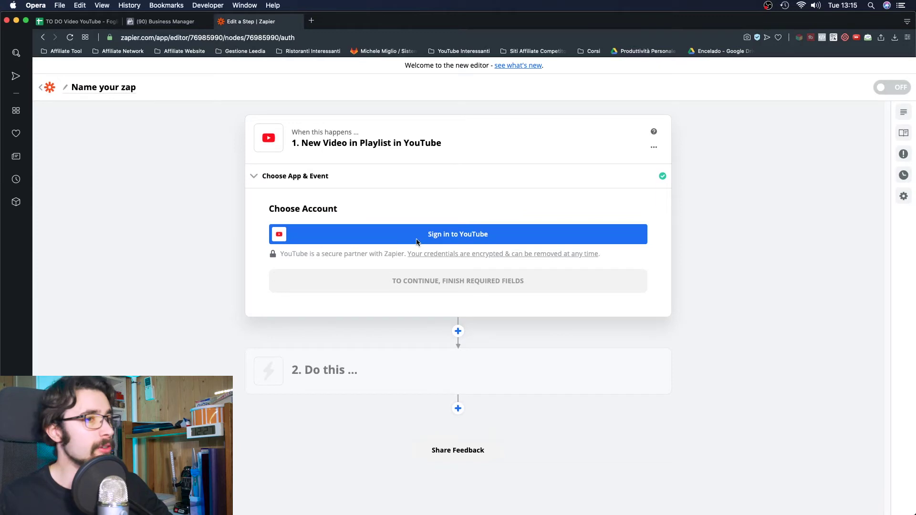
# - Connect the YouTube account via Google sign-in, grant Zapier access, and confirm it
pyautogui.click(417, 241)
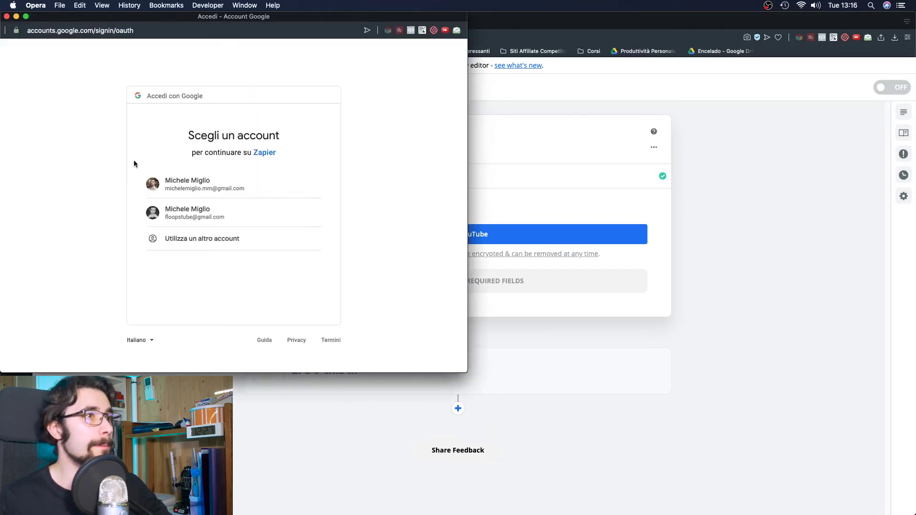
pyautogui.click(208, 184)
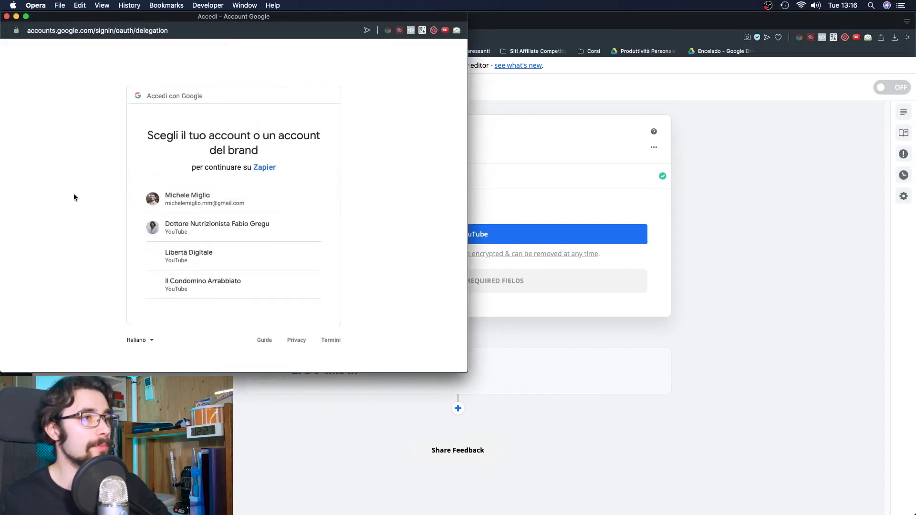
pyautogui.click(222, 202)
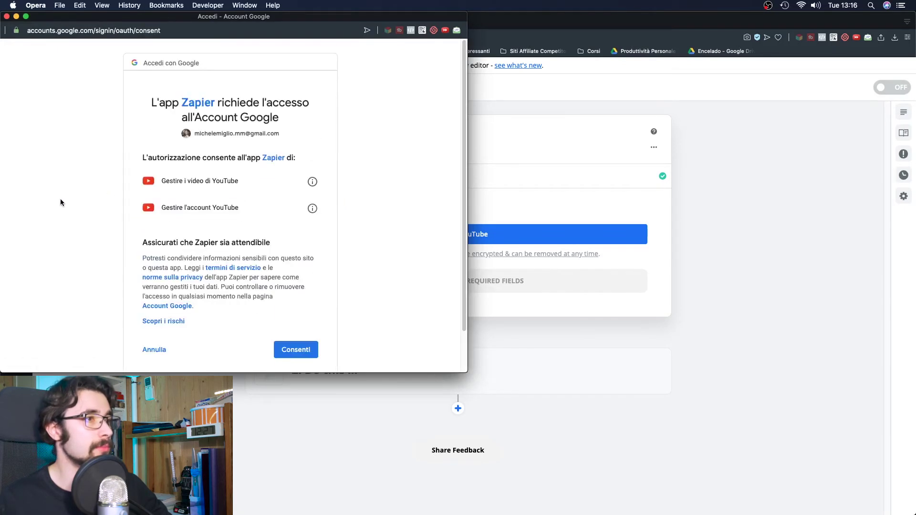
pyautogui.click(303, 349)
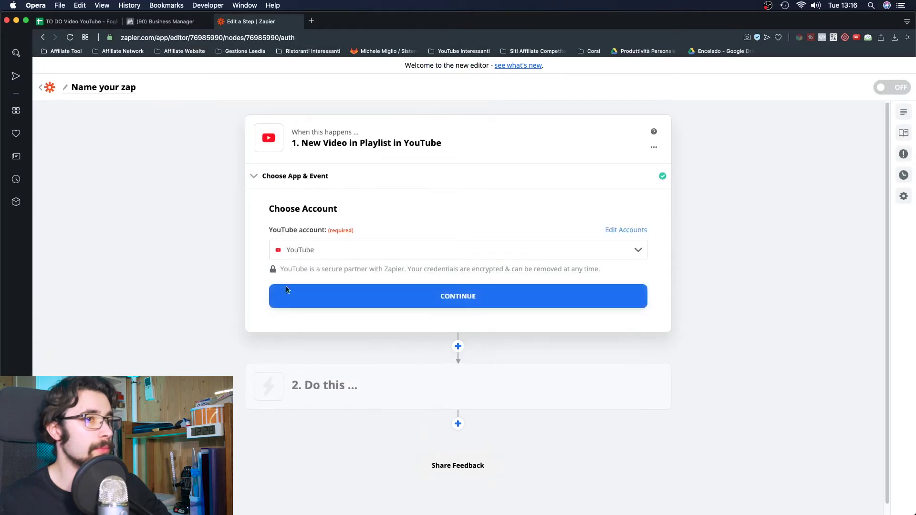
pyautogui.click(286, 289)
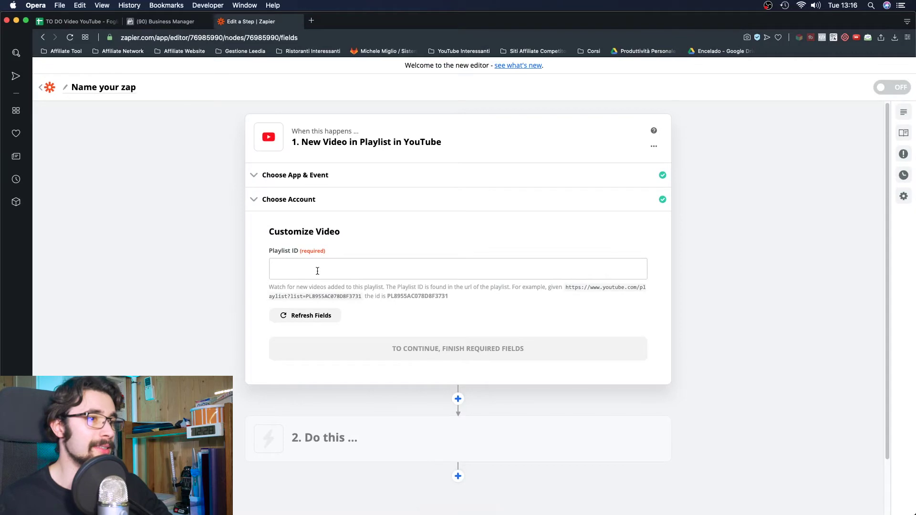
# - Open youtube.com in a new tab and go to the Digital Business Talks playlist
pyautogui.click(311, 20)
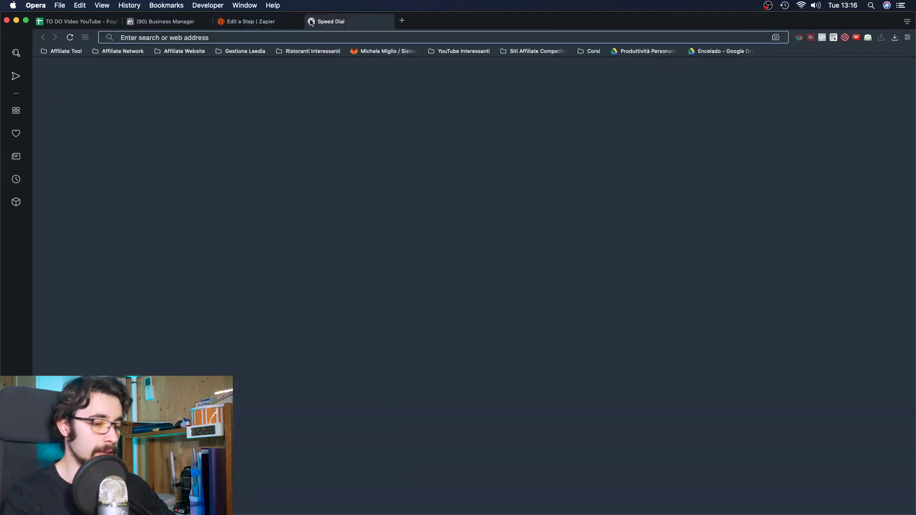
pyautogui.write('youtub')
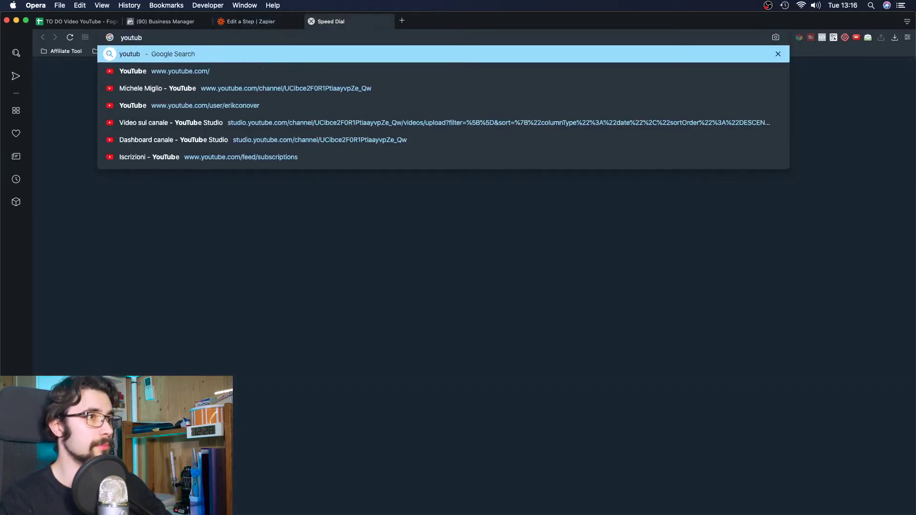
pyautogui.press('Down')
pyautogui.press('Return')
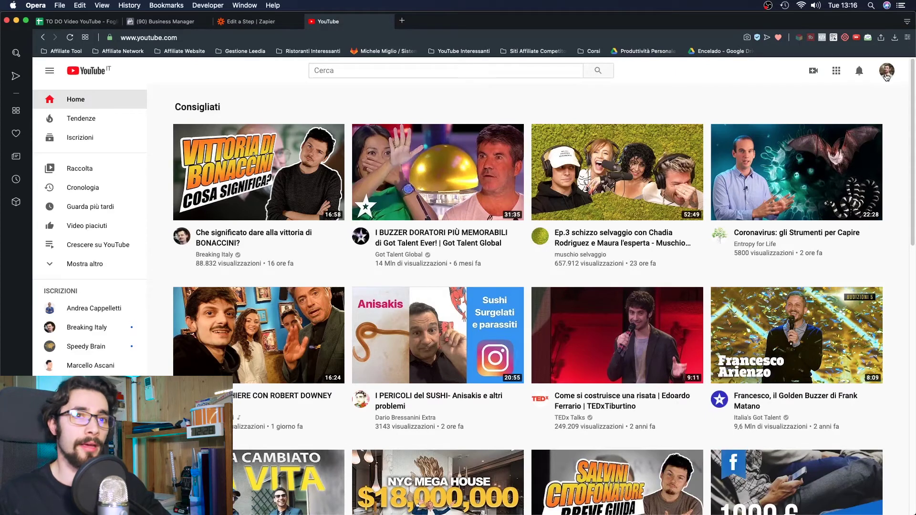
pyautogui.click(886, 76)
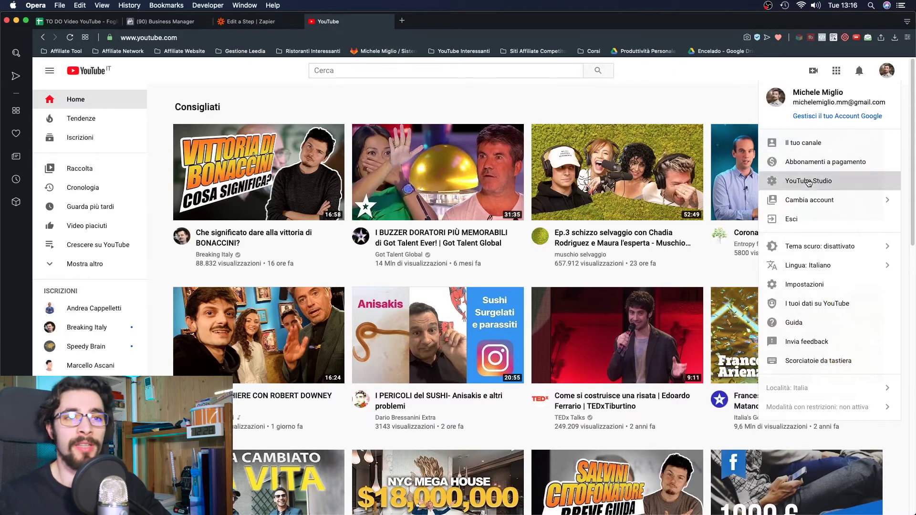
pyautogui.click(808, 182)
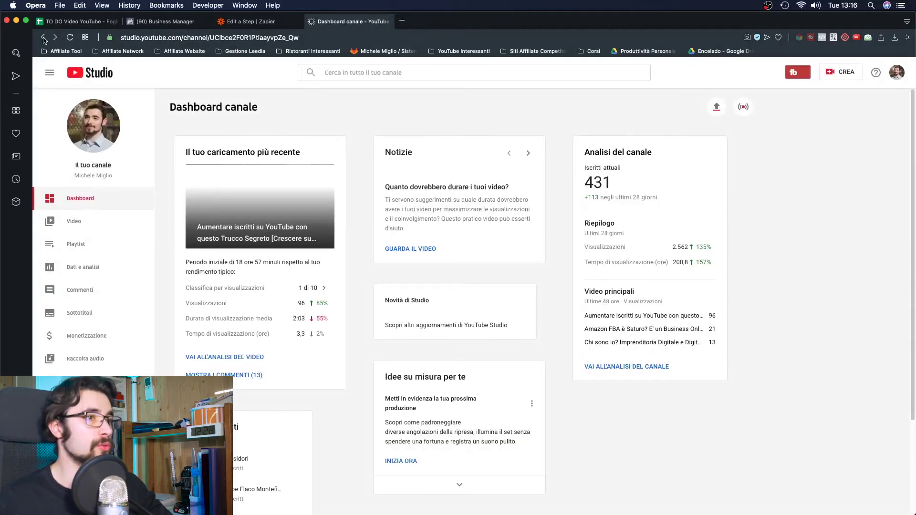
pyautogui.click(43, 38)
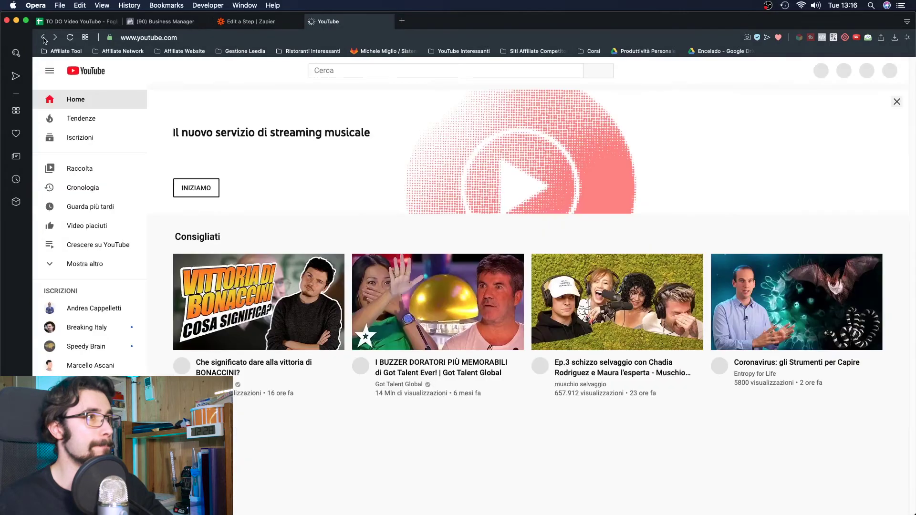
pyautogui.click(44, 37)
pyautogui.click(55, 37)
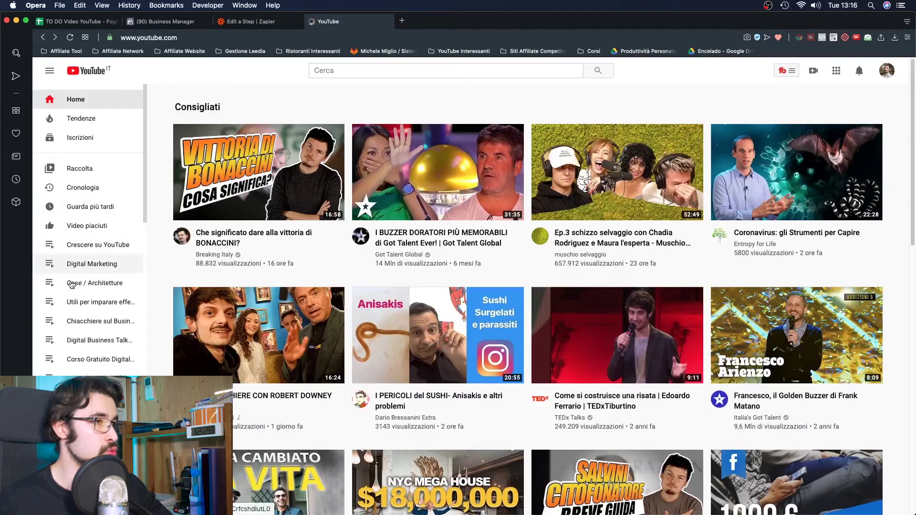
pyautogui.click(94, 341)
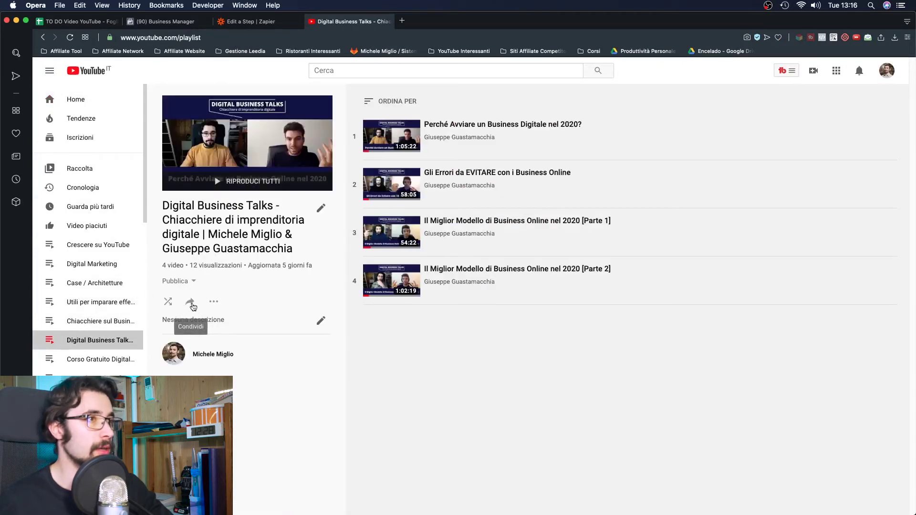
# - Copy the playlist ID after list= in the address and return to the Zapier tab
pyautogui.click(220, 42)
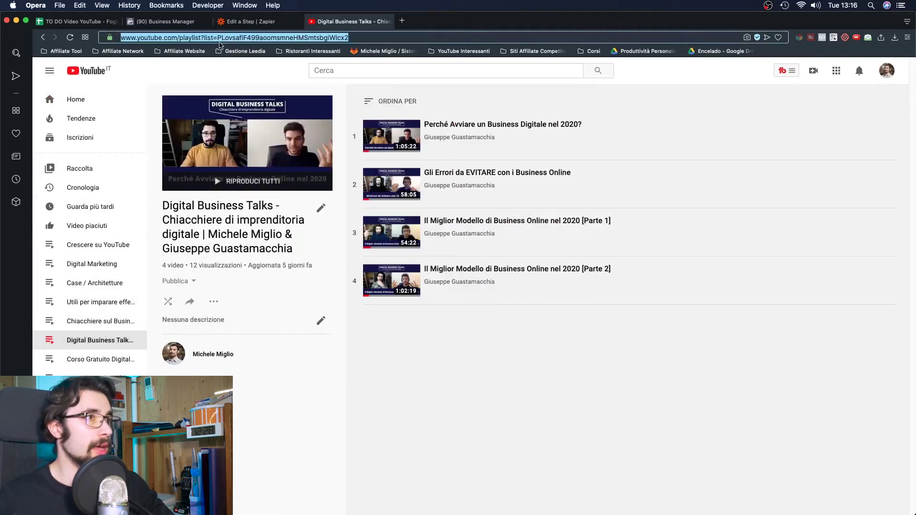
pyautogui.click(192, 38)
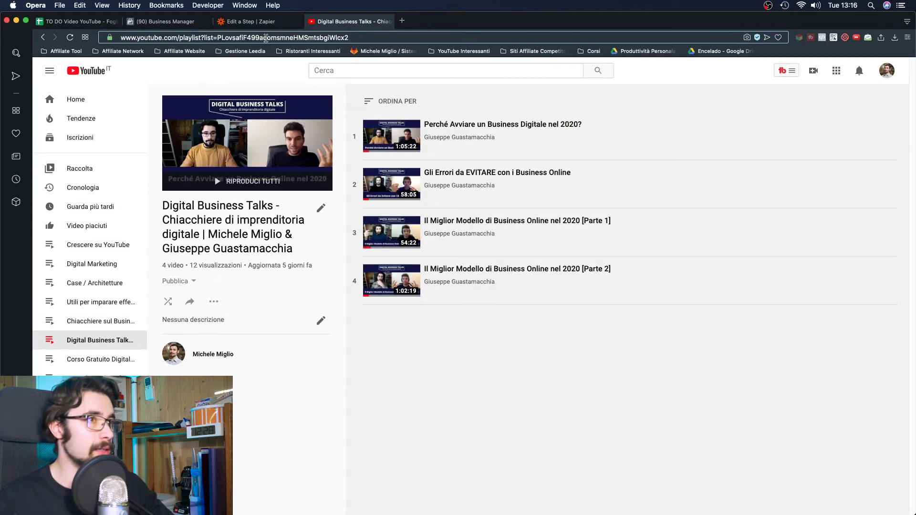
pyautogui.doubleClick(284, 38)
pyautogui.press('super+c')
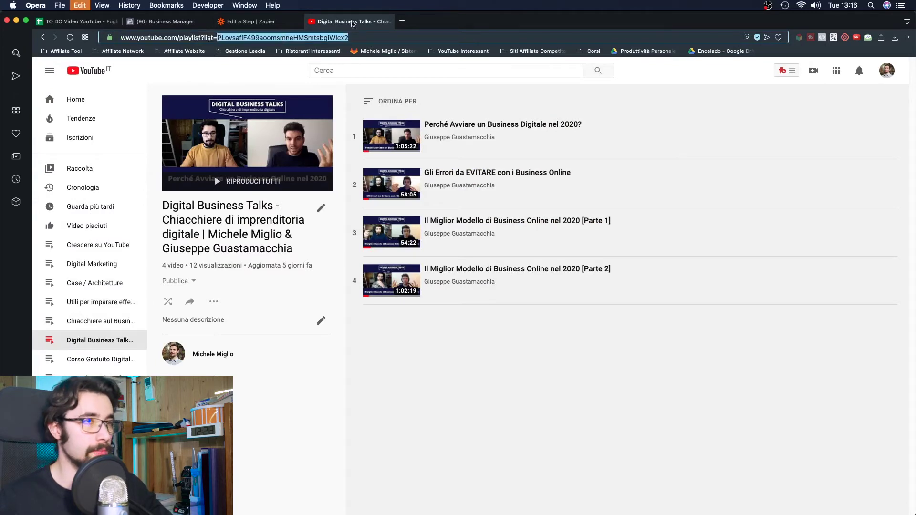
pyautogui.click(244, 20)
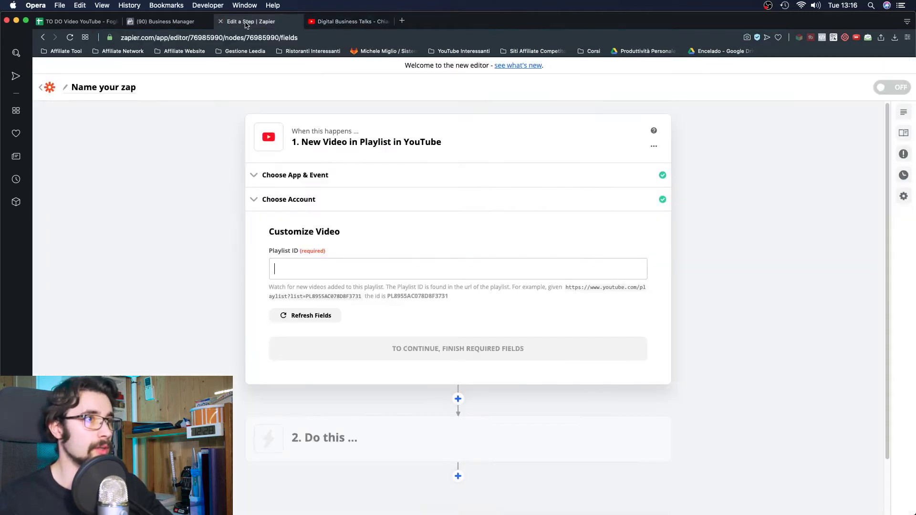
# - Paste the copied ID into Playlist ID, continue, and test the YouTube trigger
pyautogui.click(388, 268)
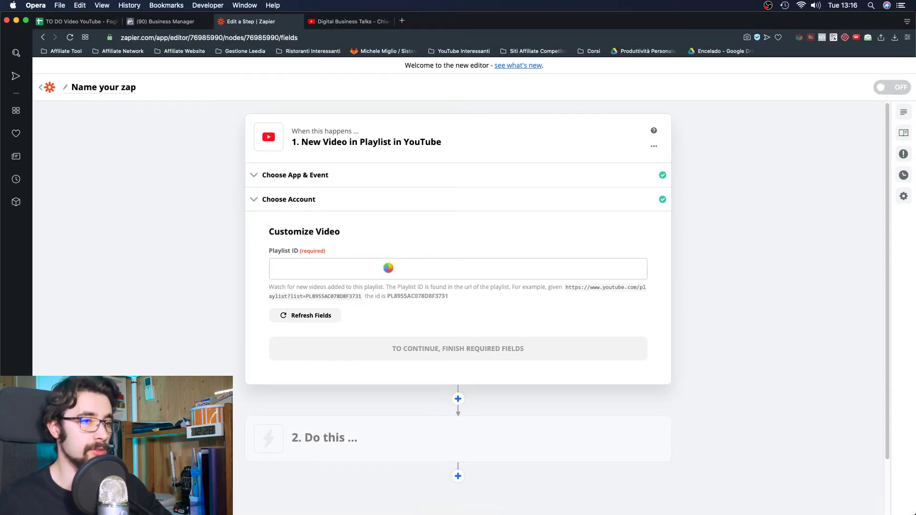
pyautogui.press('super+v')
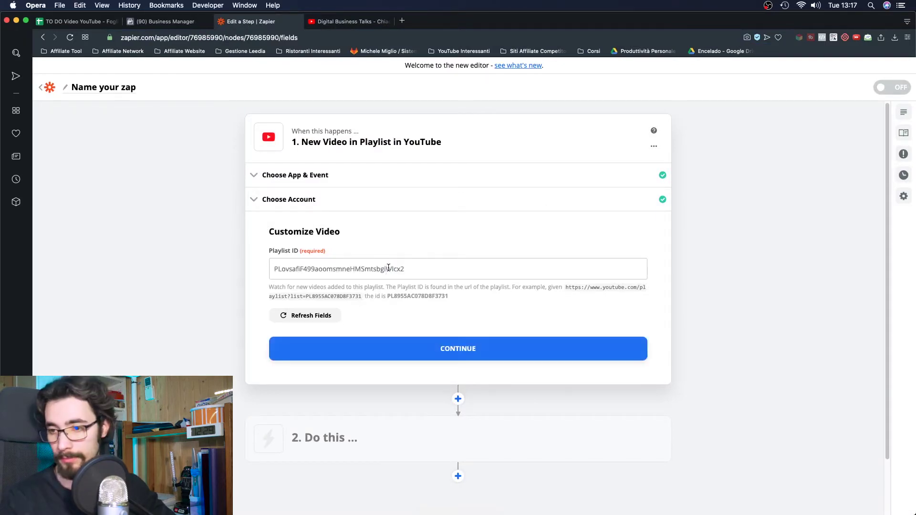
pyautogui.click(475, 349)
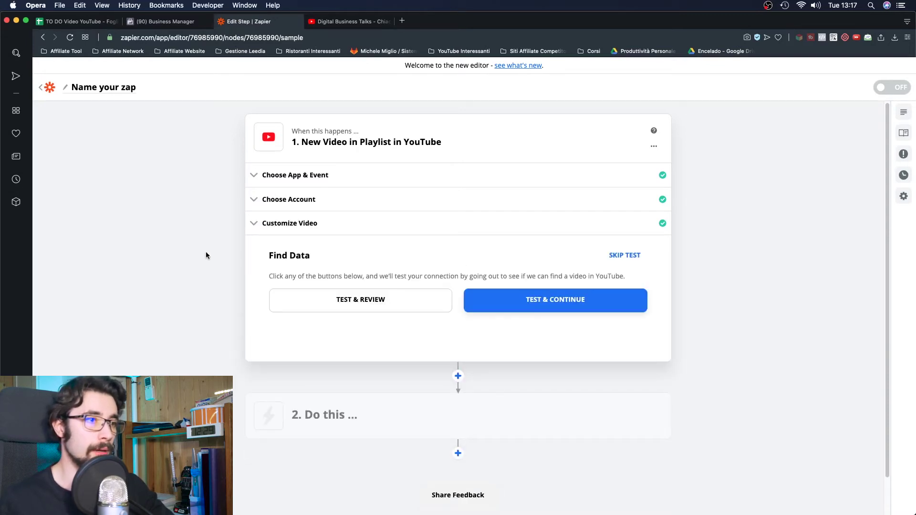
pyautogui.click(521, 299)
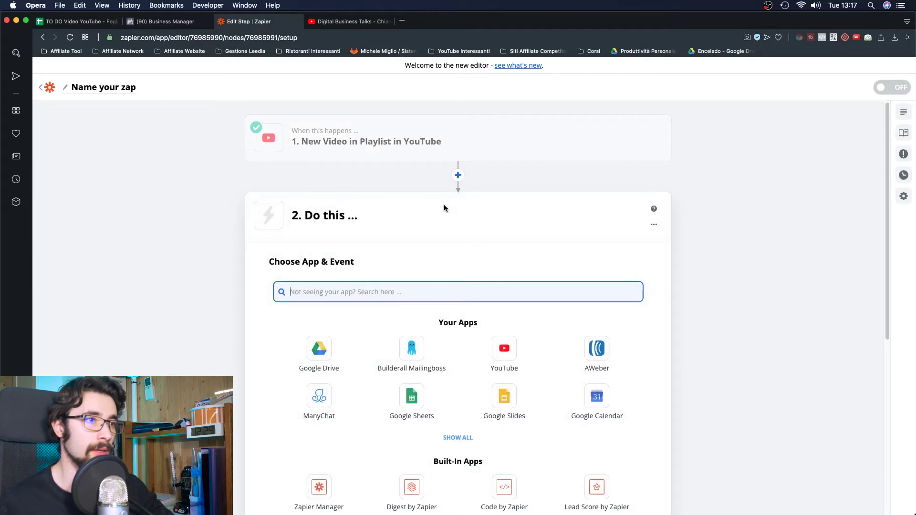
# - Pick Email by Zapier with Send Outbound Email as the action app
pyautogui.scroll(-5, 234, 197)
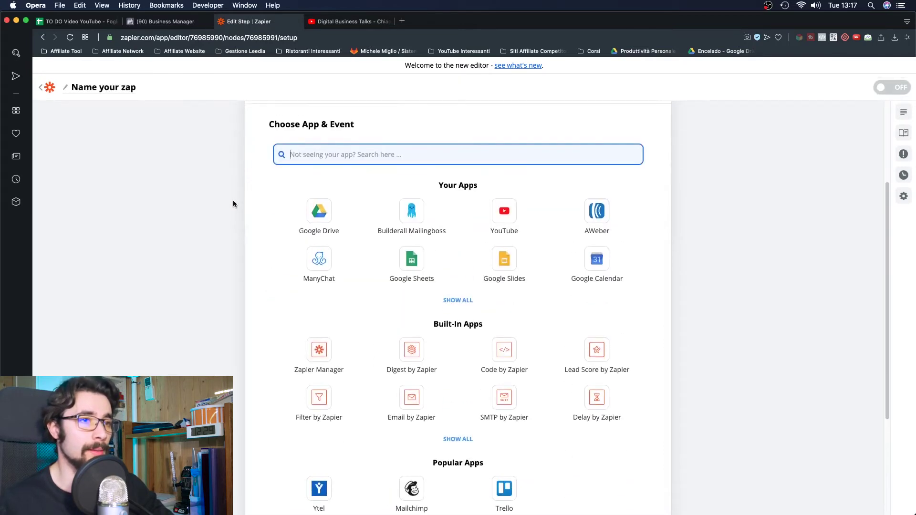
pyautogui.write('gma')
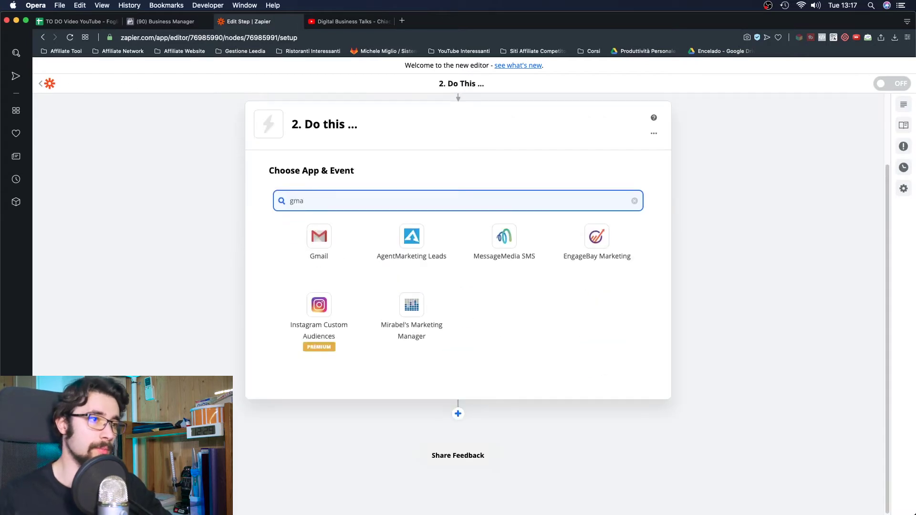
pyautogui.press('super+a')
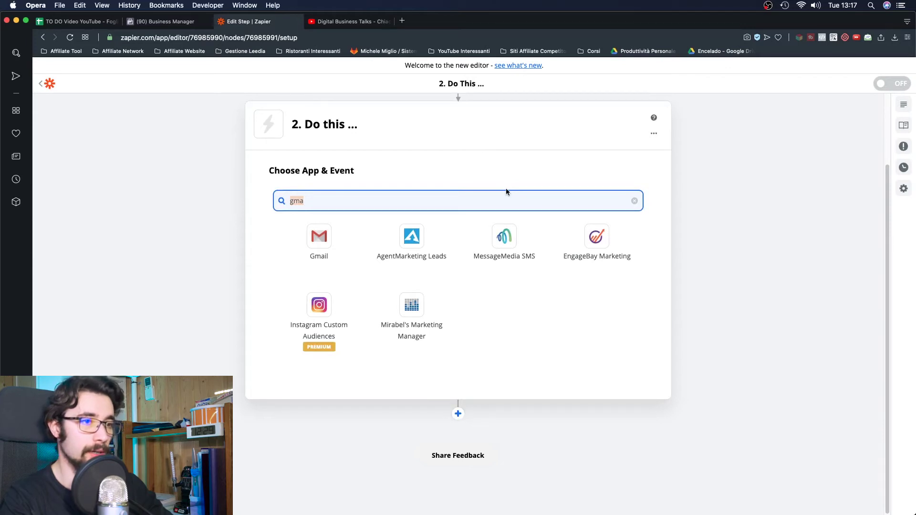
pyautogui.press('BackSpace')
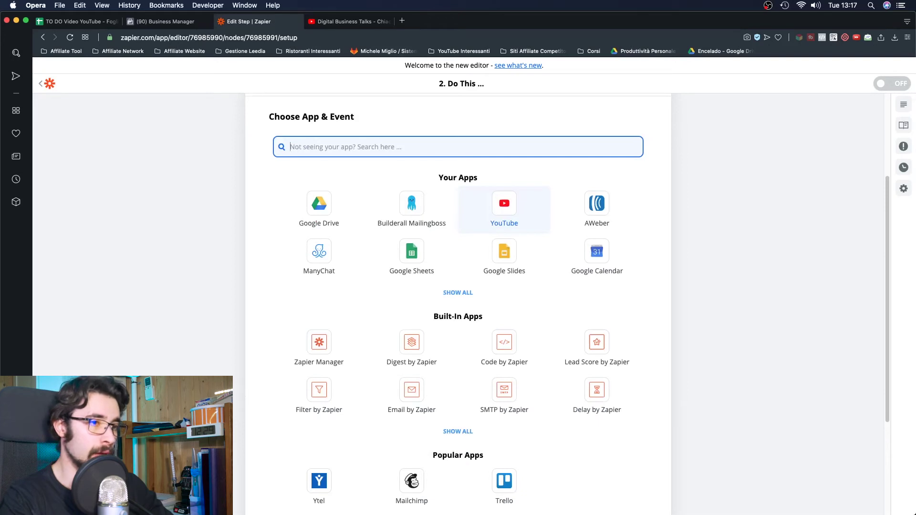
pyautogui.click(413, 401)
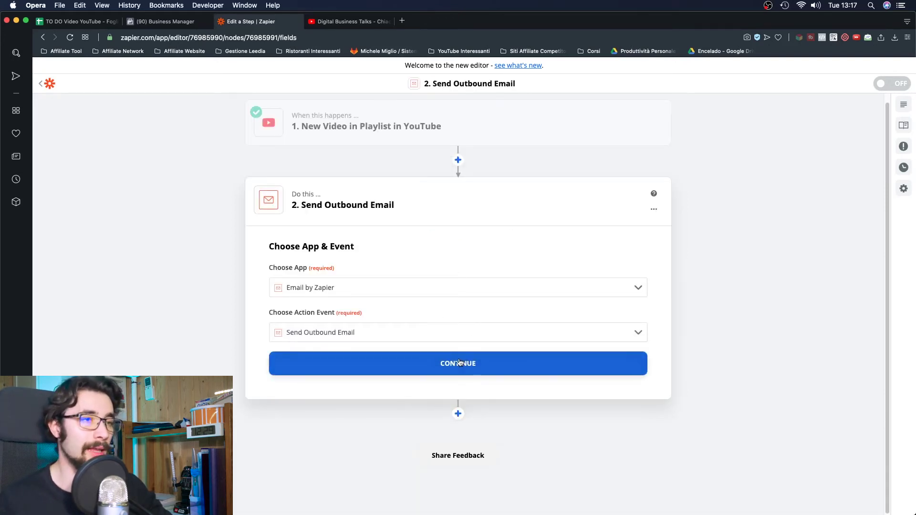
pyautogui.click(460, 363)
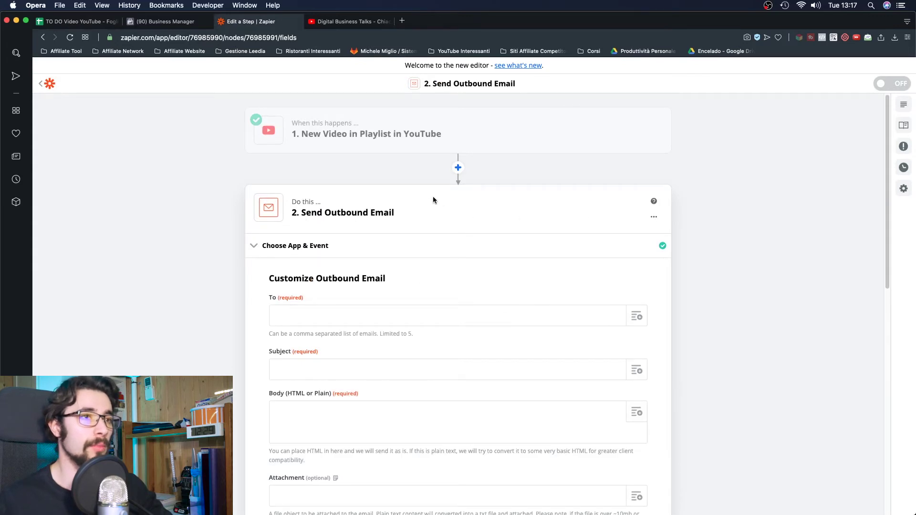
# - Delete the existing email step from the Zap
pyautogui.click(272, 248)
pyautogui.click(653, 217)
pyautogui.click(619, 258)
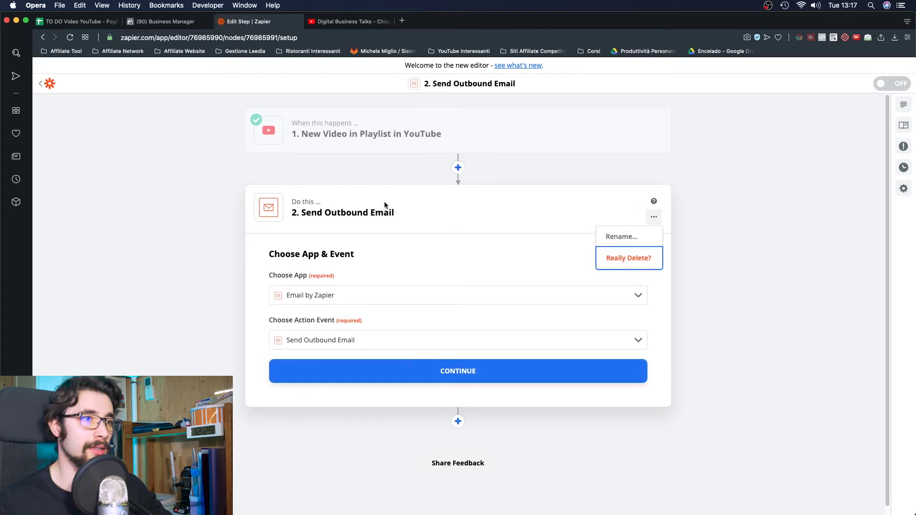
pyautogui.click(624, 258)
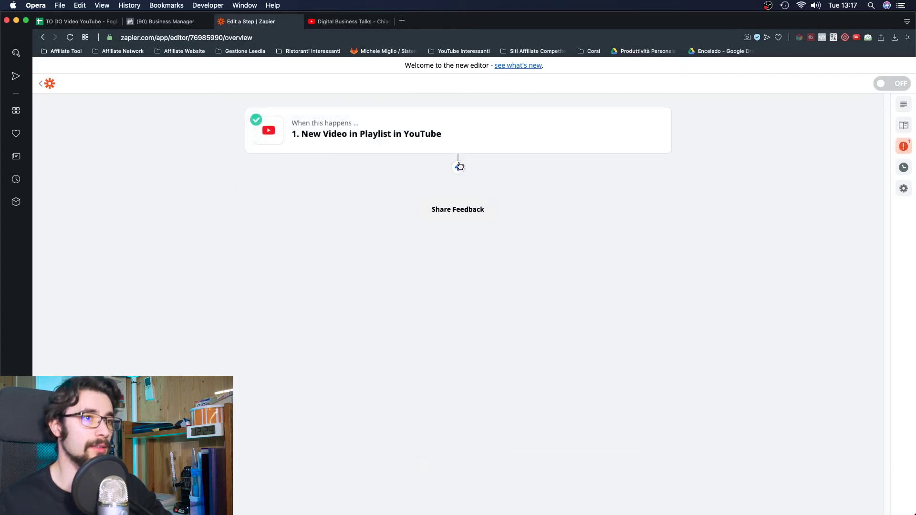
# - Add a new action after the trigger, searching 'email' and choosing Email by Zapier's Send Outbound Email
pyautogui.click(458, 166)
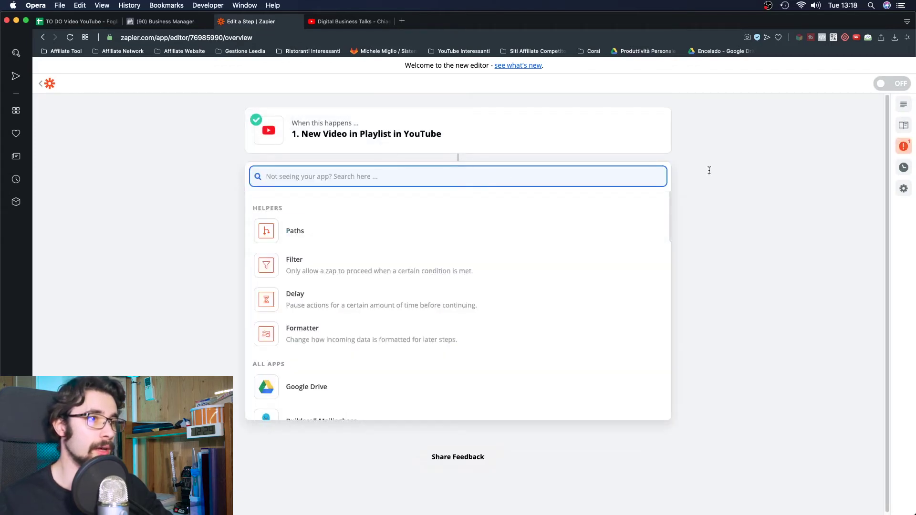
pyautogui.write('tele')
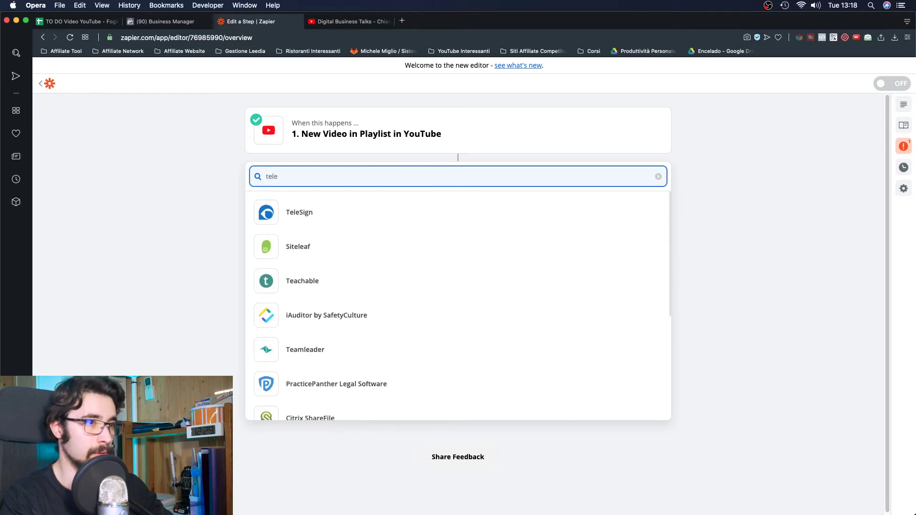
pyautogui.write('gr')
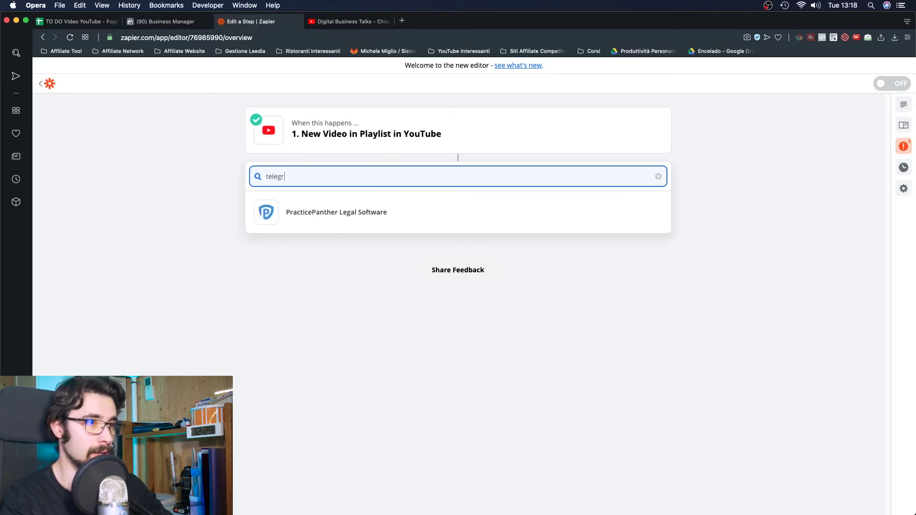
pyautogui.press('BackSpace')
pyautogui.press('BackSpace')
pyautogui.press('BackSpace')
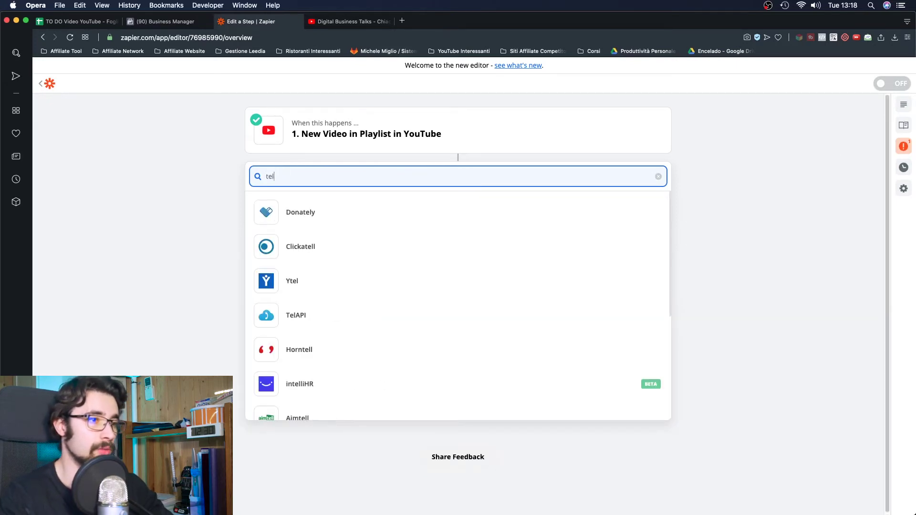
pyautogui.scroll(-4, 476, 232)
pyautogui.doubleClick(499, 180)
pyautogui.write('email')
pyautogui.click(430, 247)
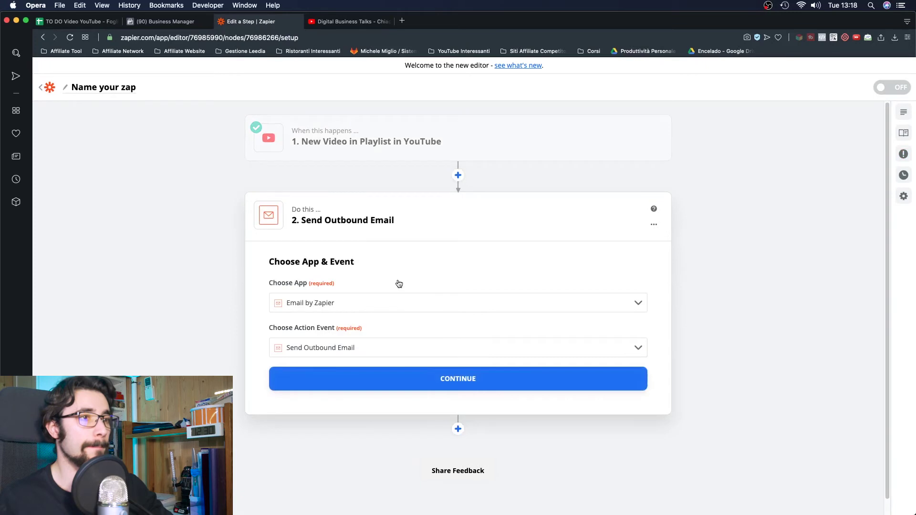
pyautogui.click(498, 389)
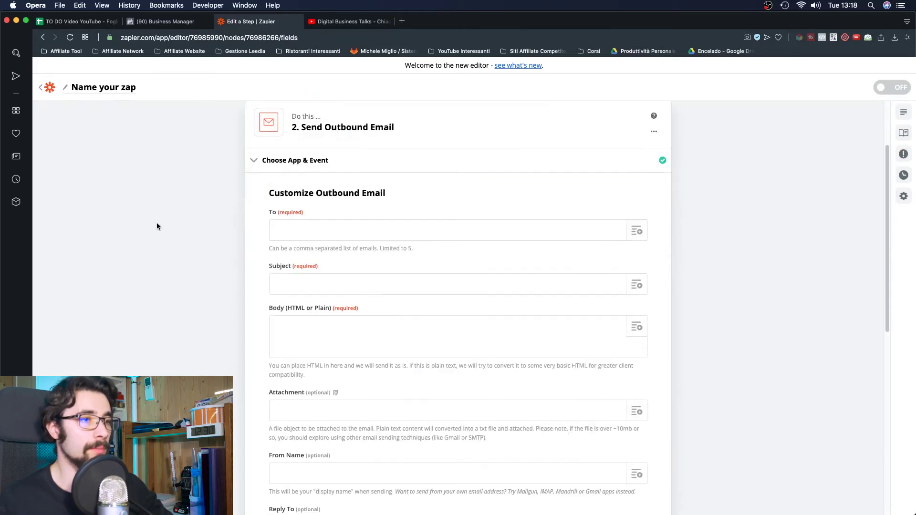
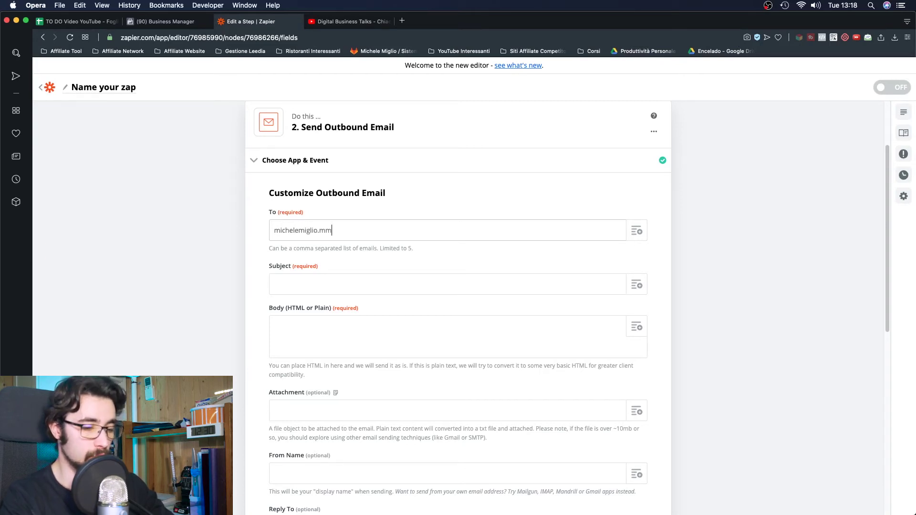
# - Enter the recipient's e-mail address in To and 'nuovo video in' as the Subject
pyautogui.press('Tab')
pyautogui.press('Tab')
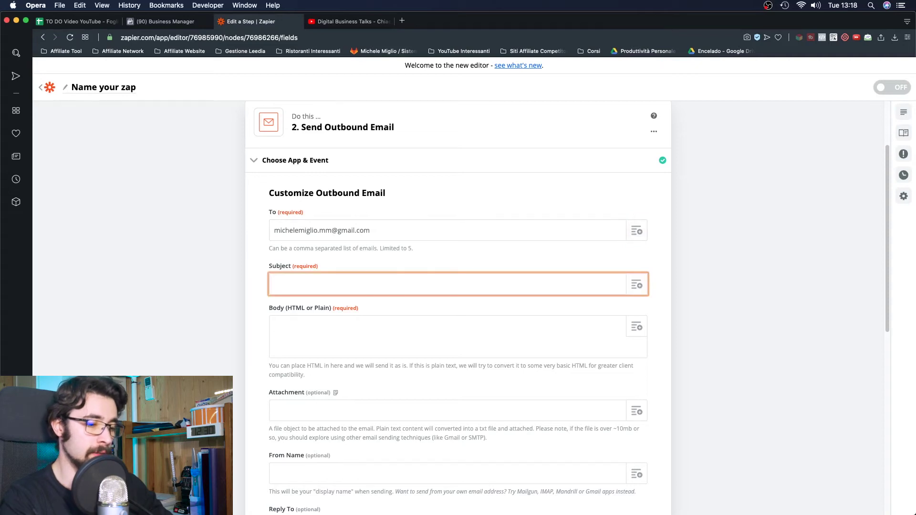
pyautogui.scroll(-10, 589, 193)
pyautogui.scroll(6, 559, 222)
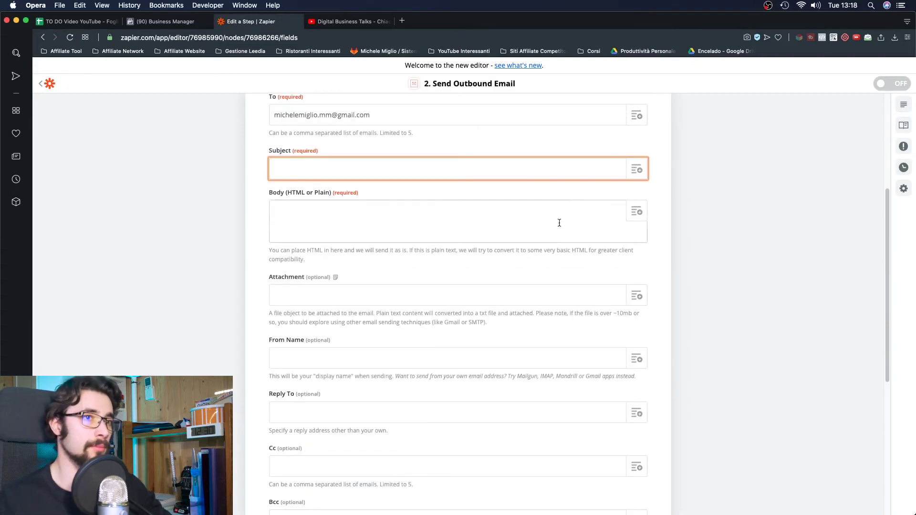
pyautogui.click(573, 173)
pyautogui.write('nuovo ')
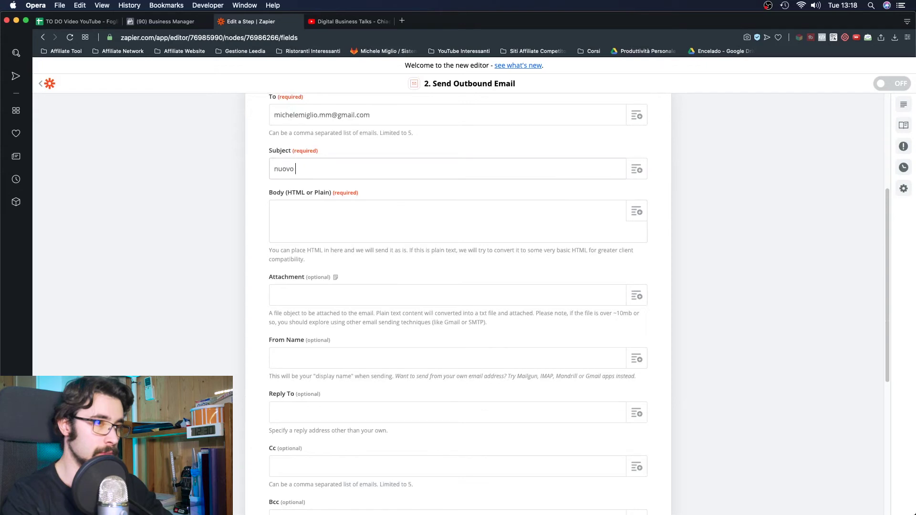
pyautogui.write('video in')
# - Write a Body greeting the recipient, announcing the new podcast video, ending 'Il video è:'
pyautogui.press('Tab')
pyautogui.press('Tab')
pyautogui.scroll(-6, 458, 286)
pyautogui.scroll(10, 678, 147)
pyautogui.scroll(-4, 499, 302)
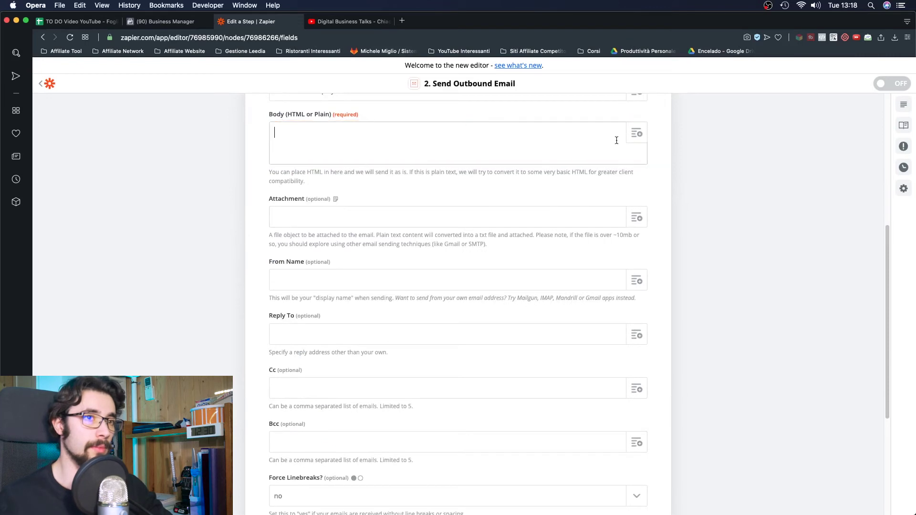
pyautogui.write('è')
pyautogui.write('iao Michele,')
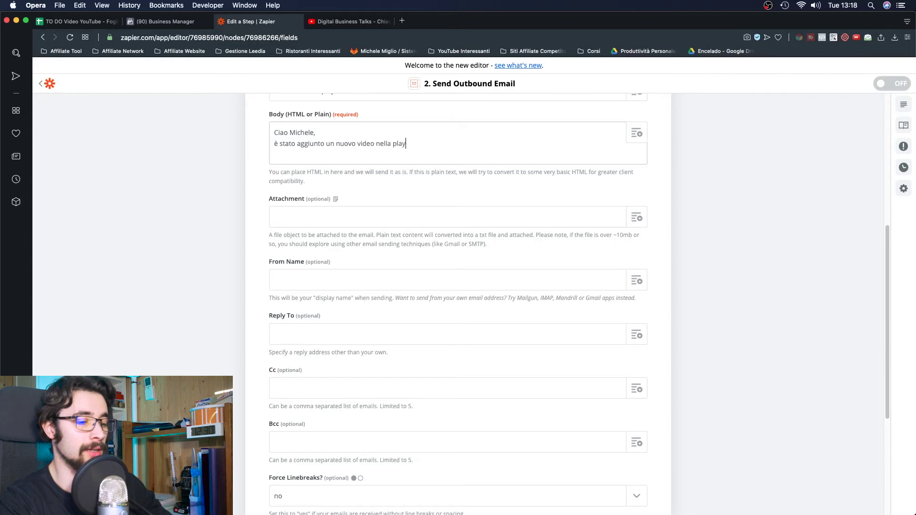
pyautogui.write('pod')
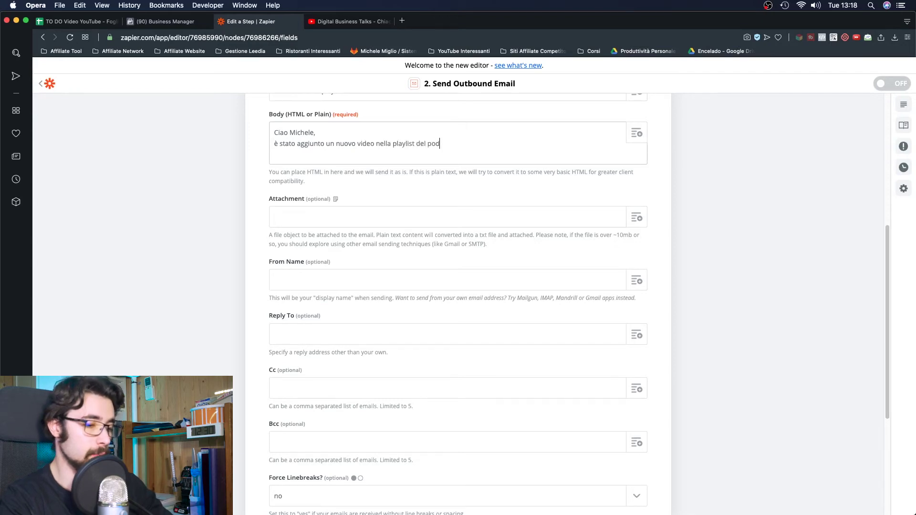
pyautogui.write('cast.')
pyautogui.press('Return')
pyautogui.press('Return')
pyautogui.write('Il video è:')
# - Insert the New Video in Playlist's Youtube.com URL into the email Body
pyautogui.click(541, 165)
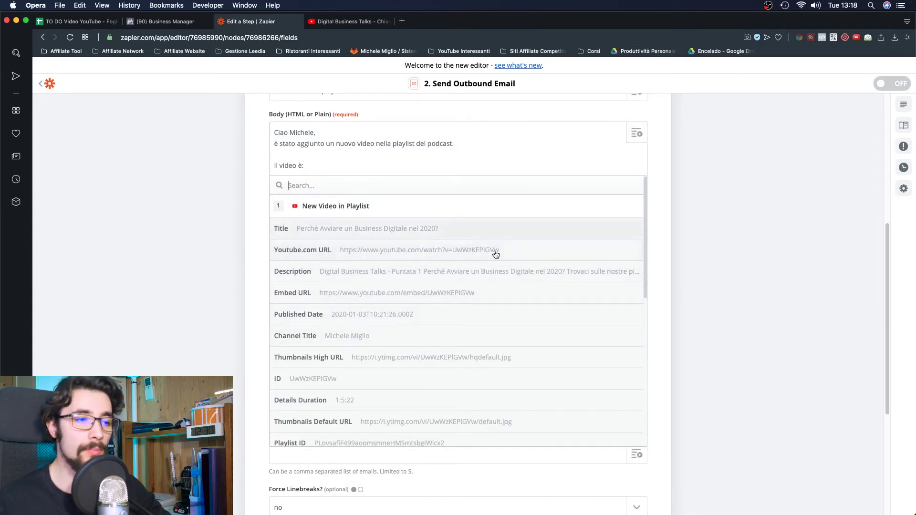
pyautogui.scroll(-5, 410, 311)
pyautogui.scroll(5, 393, 305)
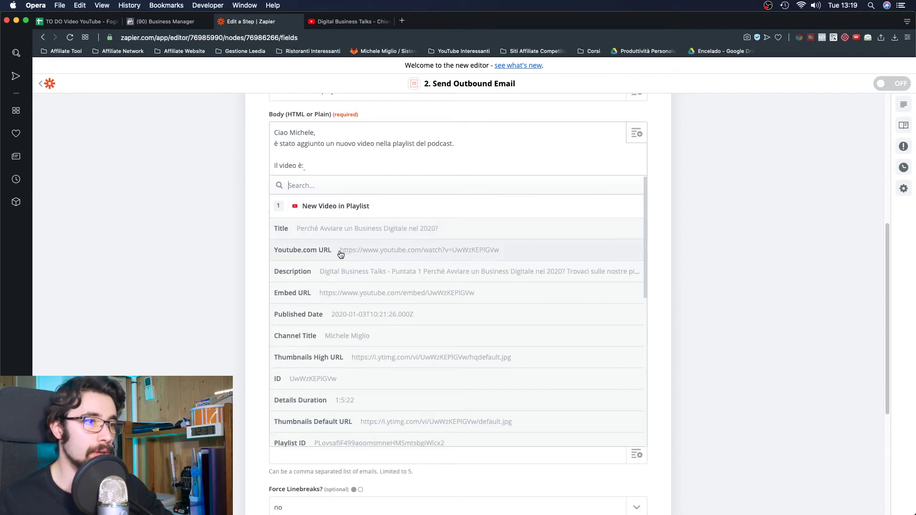
pyautogui.click(343, 251)
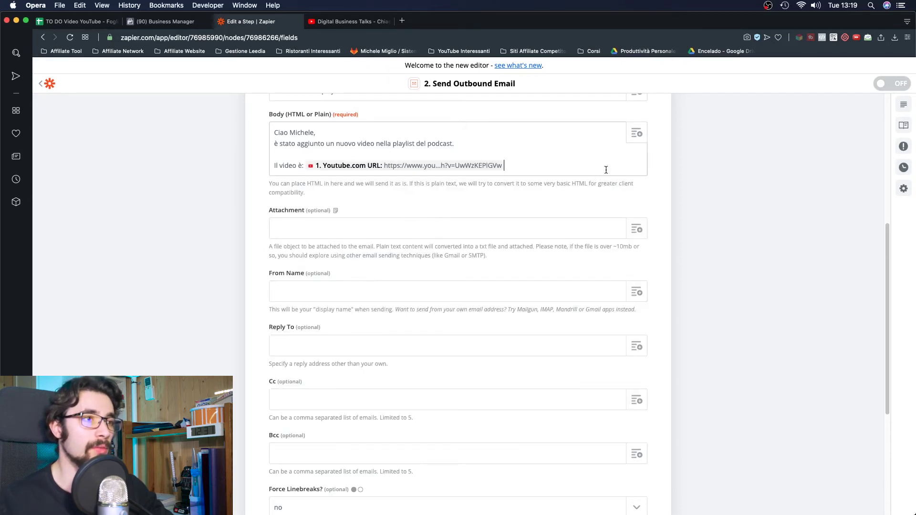
# - Add the lines 'Corri a guardarlo!' and 'A presto,' below the video link
pyautogui.press('Return')
pyautogui.press('Return')
pyautogui.write('Corri a guardarlo')
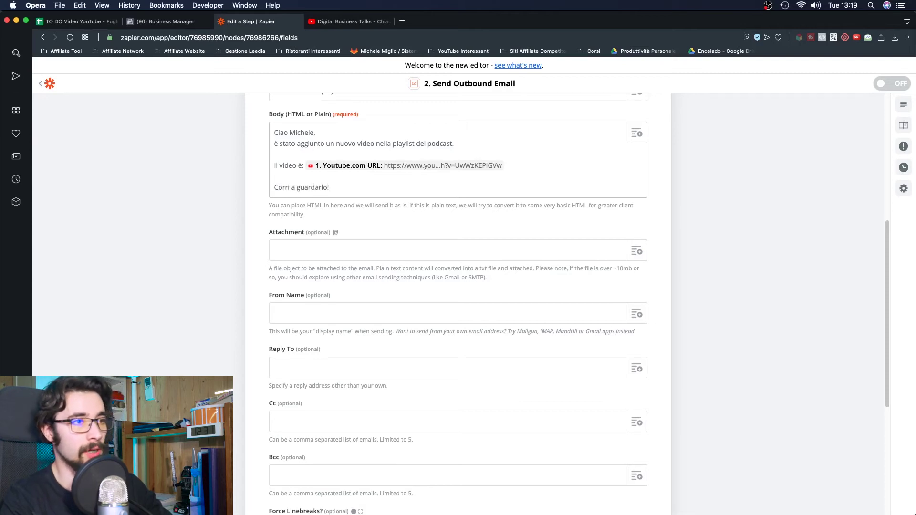
pyautogui.write('!')
pyautogui.press('Return')
pyautogui.write('A presto,')
pyautogui.press('Return')
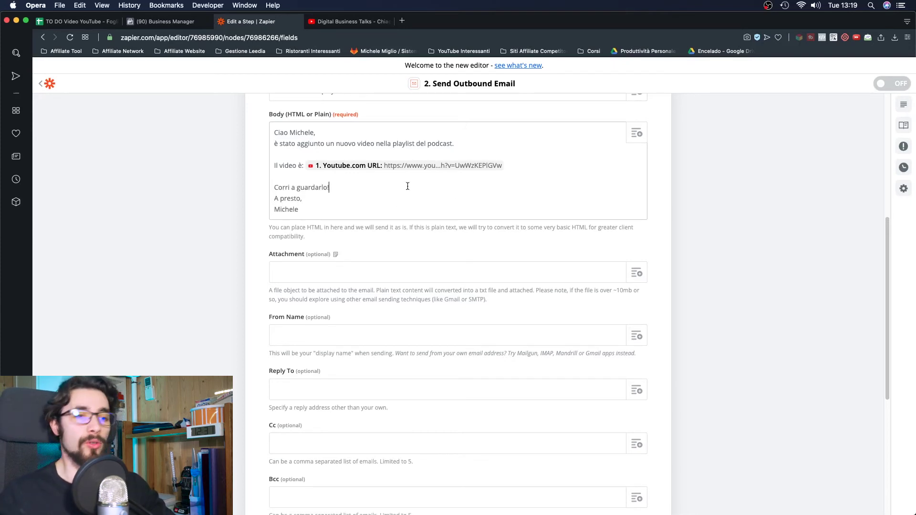
pyautogui.press('Return')
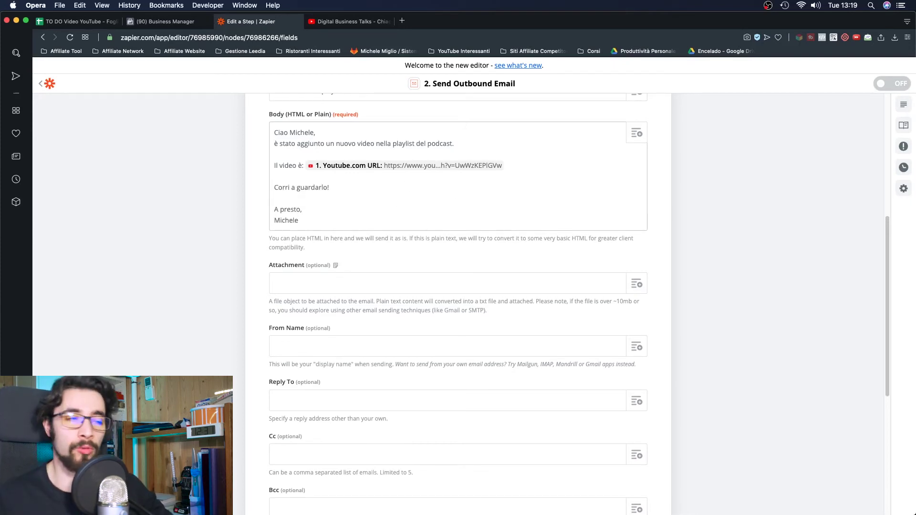
pyautogui.scroll(1, 563, 188)
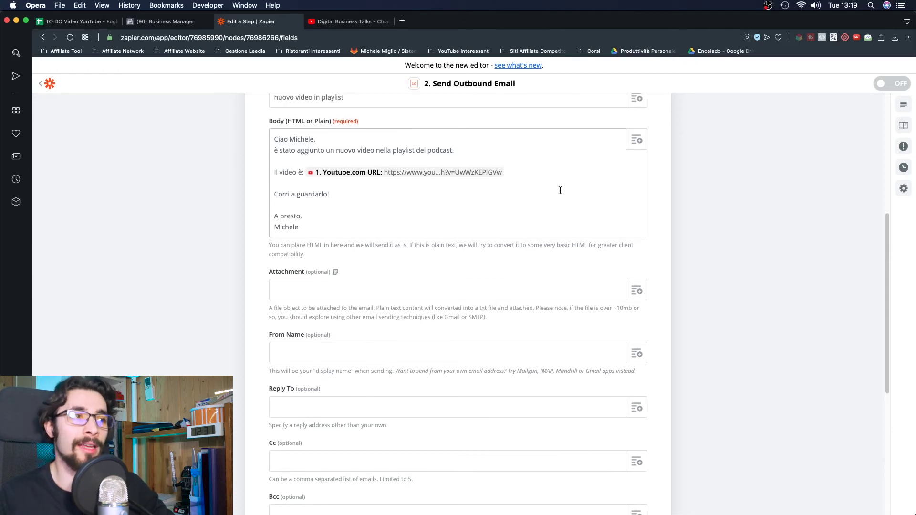
pyautogui.scroll(3, 535, 200)
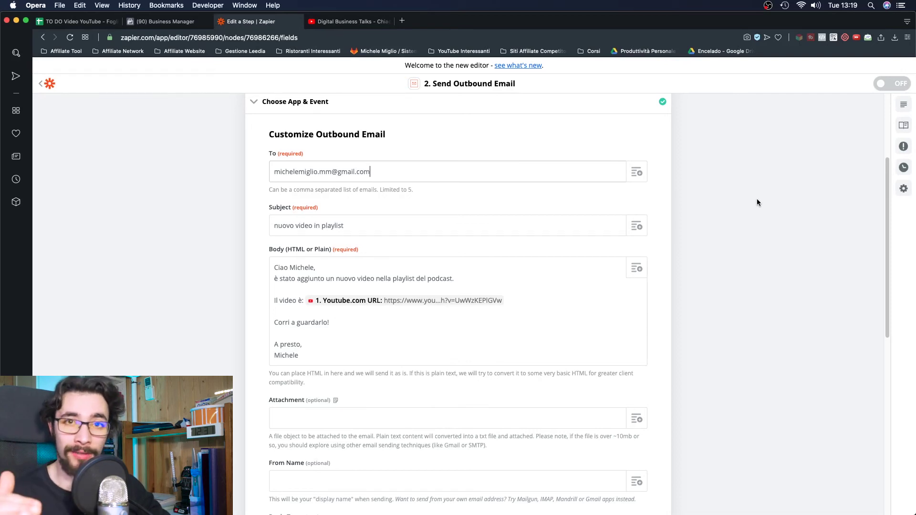
pyautogui.scroll(-3, 749, 208)
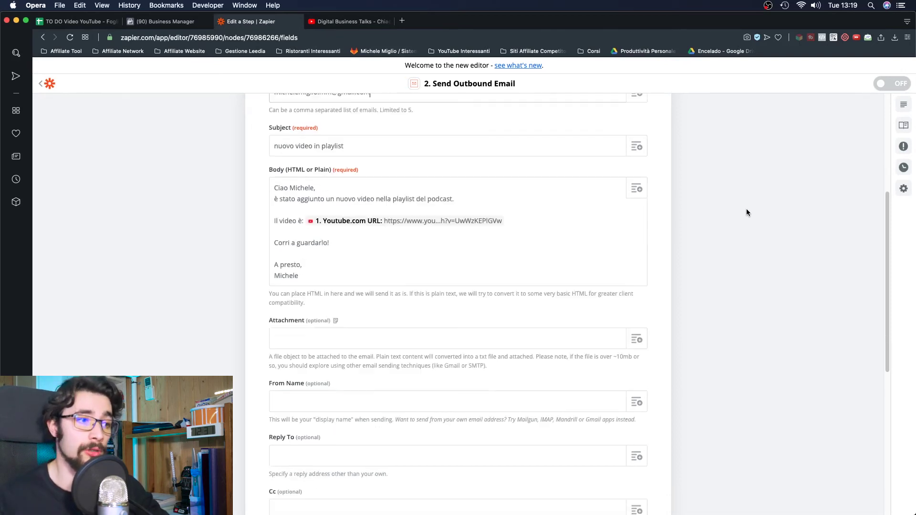
pyautogui.scroll(-10, 738, 211)
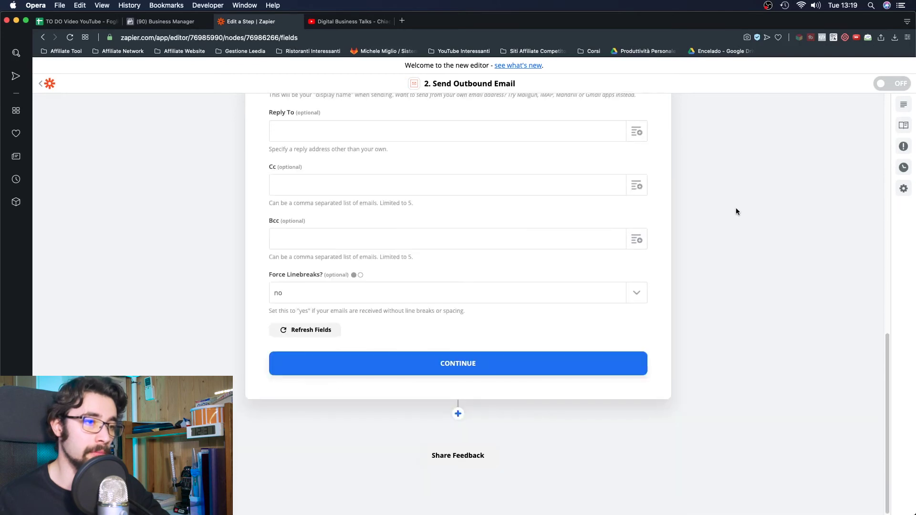
# - Send a test email so the Zap is ready, then start a new browser tab
pyautogui.click(465, 362)
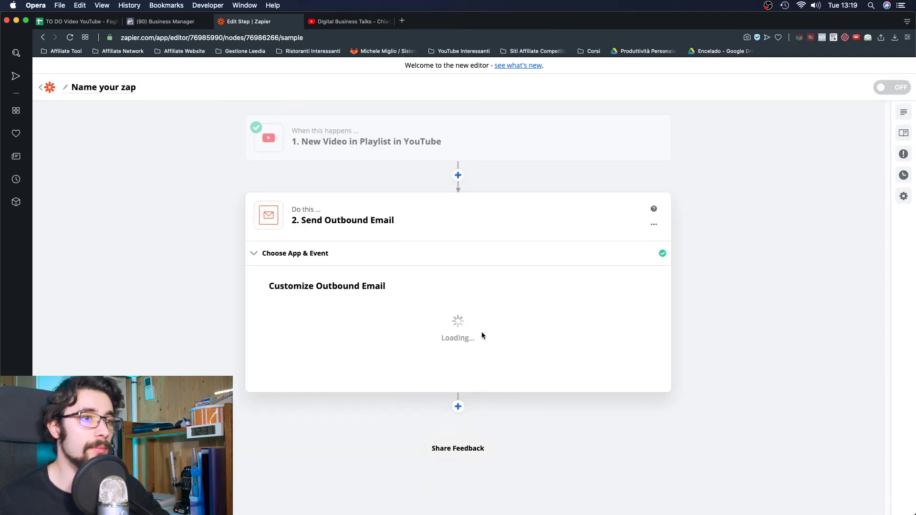
pyautogui.scroll(-8, 446, 312)
pyautogui.scroll(-5, 677, 328)
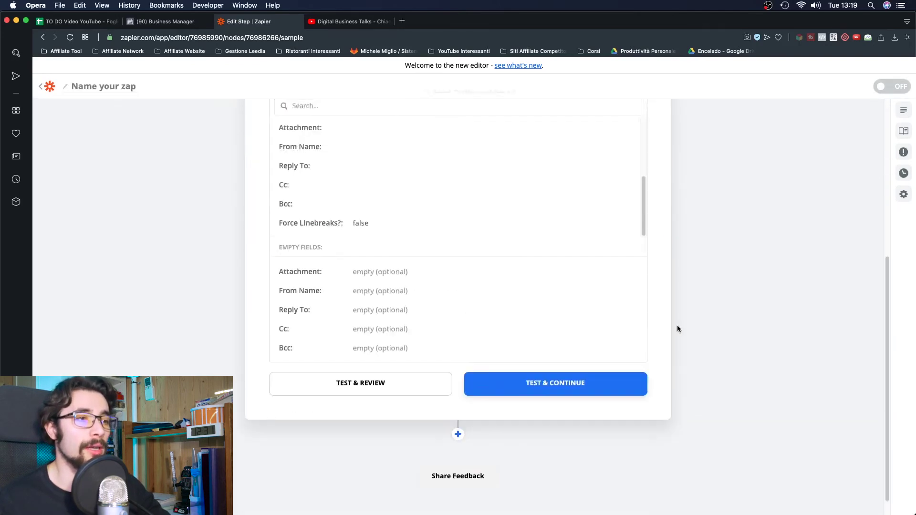
pyautogui.click(590, 371)
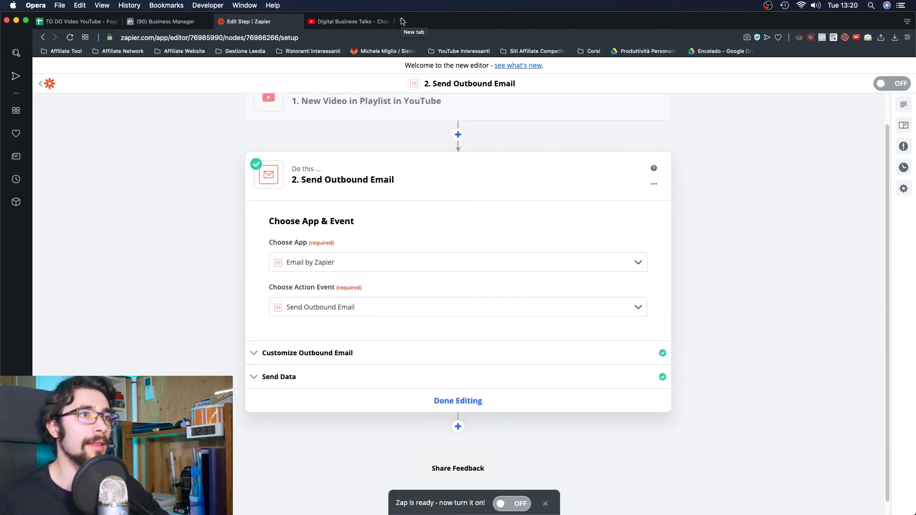
pyautogui.click(402, 21)
# - Go to Gmail, open the 'nuovo video in playlist' email and follow its YouTube link
pyautogui.write('gmail')
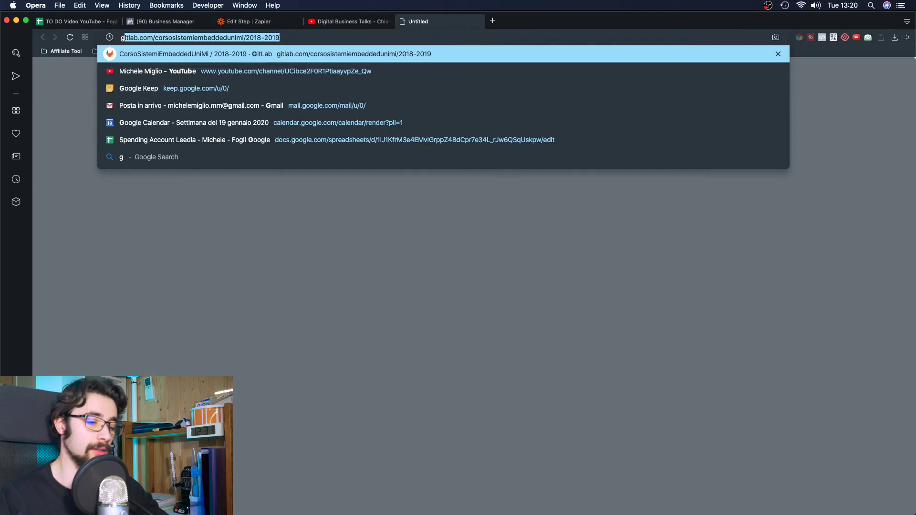
pyautogui.click(389, 71)
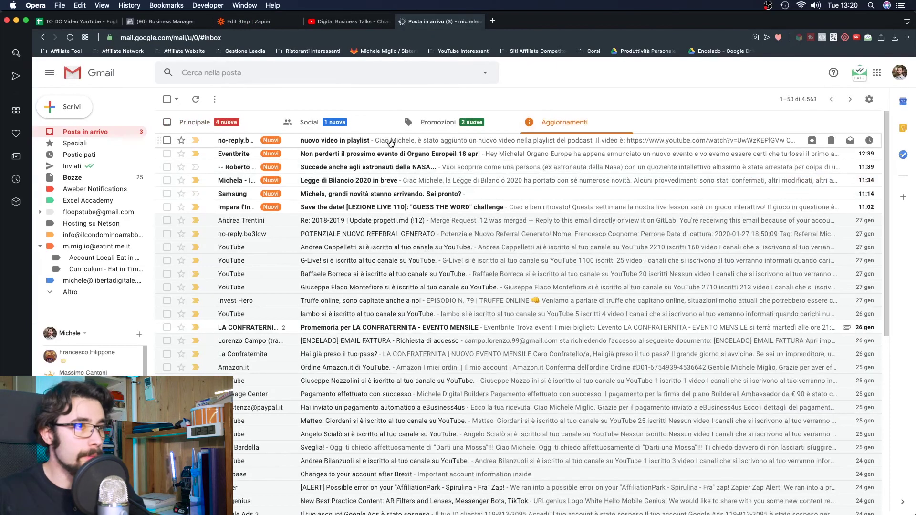
pyautogui.click(389, 142)
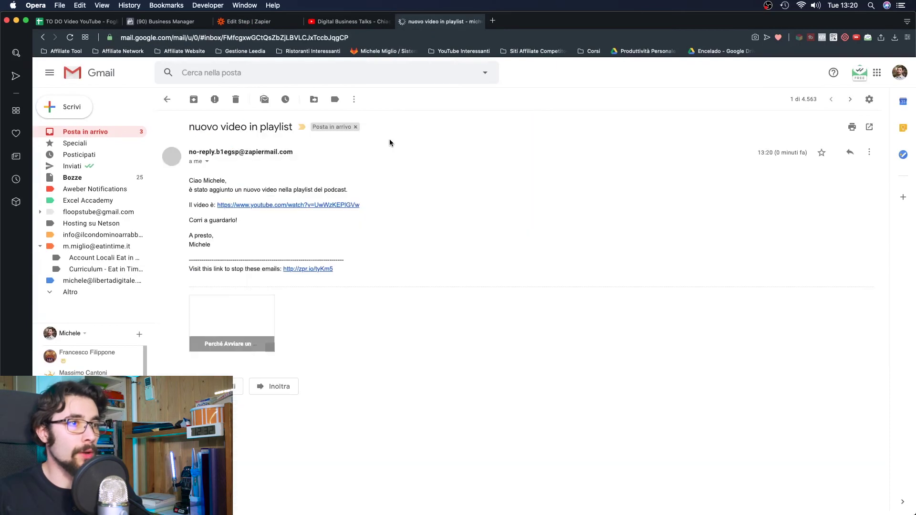
pyautogui.click(285, 205)
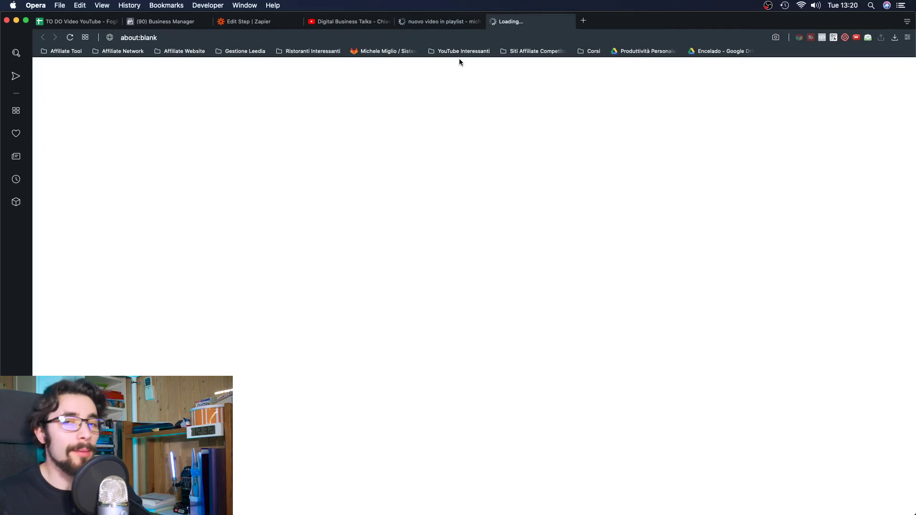